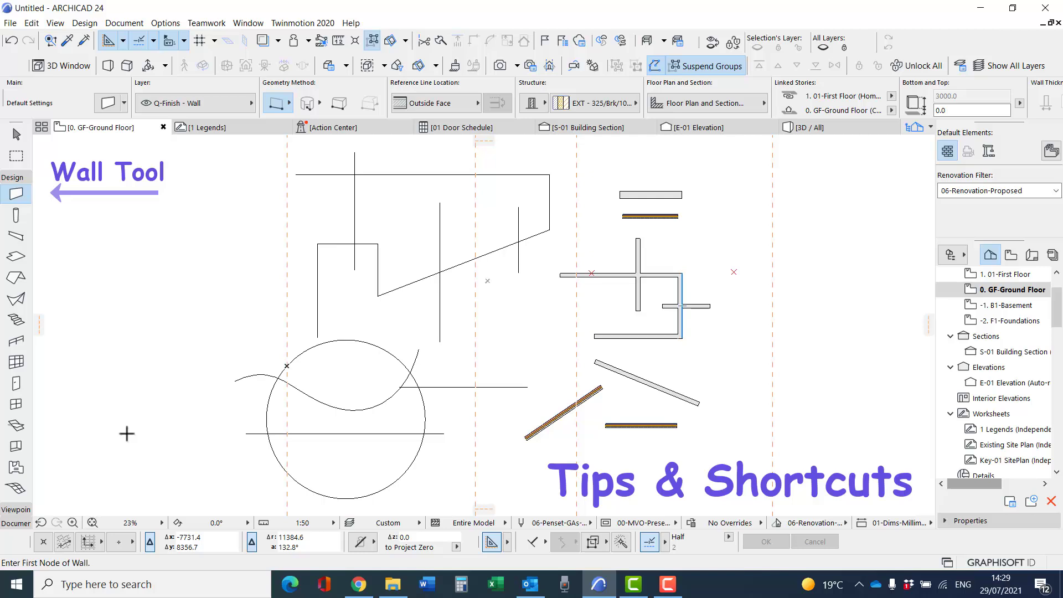
Step: Select every wall on the ground floor plan, then clear the selection
key(ctrl+a)
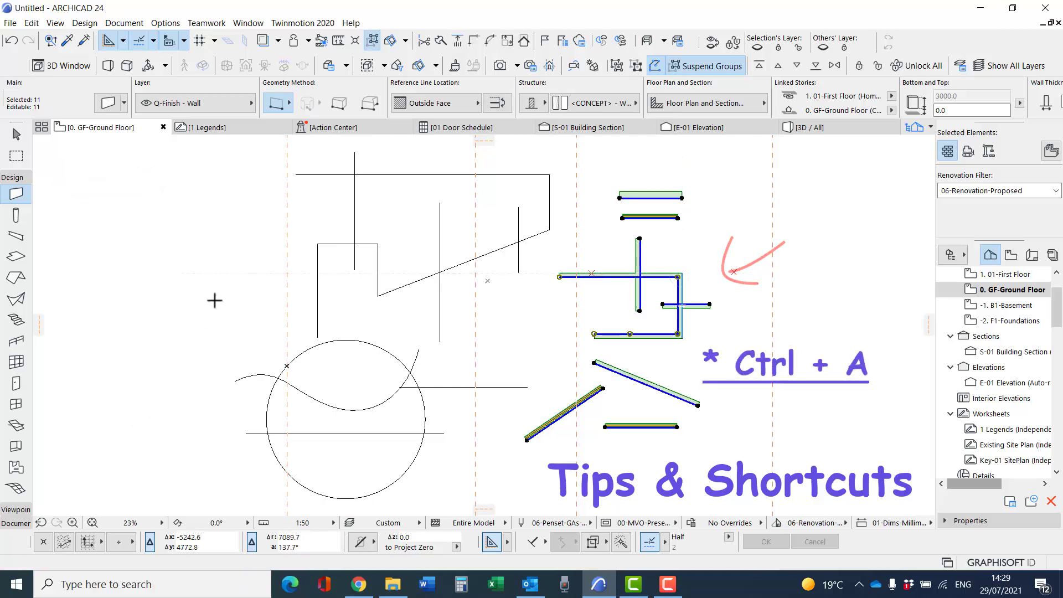
key(Escape)
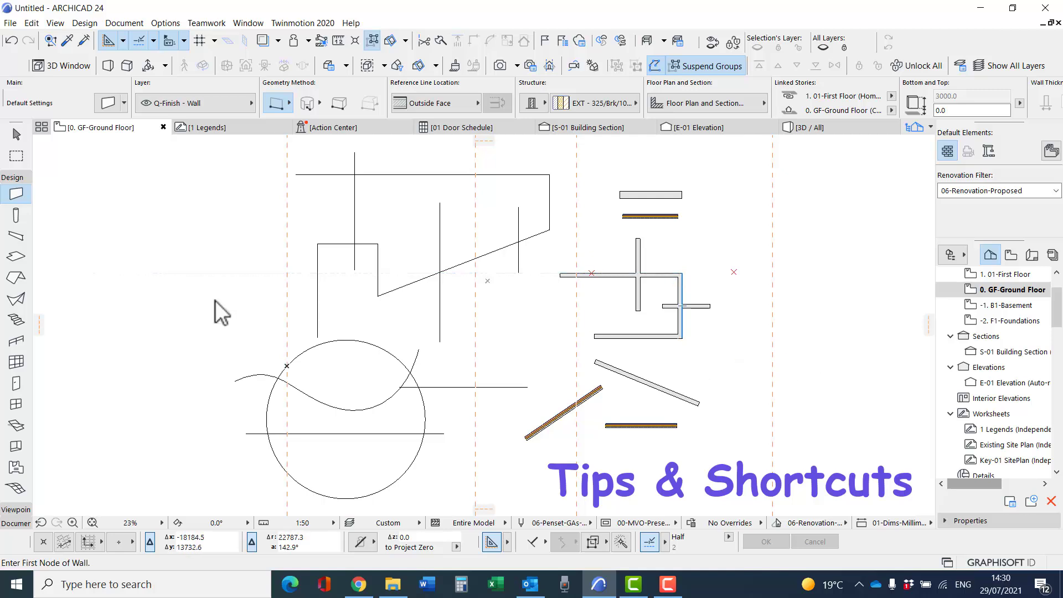
Step: Select all elements within a marquee of about 13141 by 7018 mm around the connected walls, then clear the selection and marquee
click(17, 157)
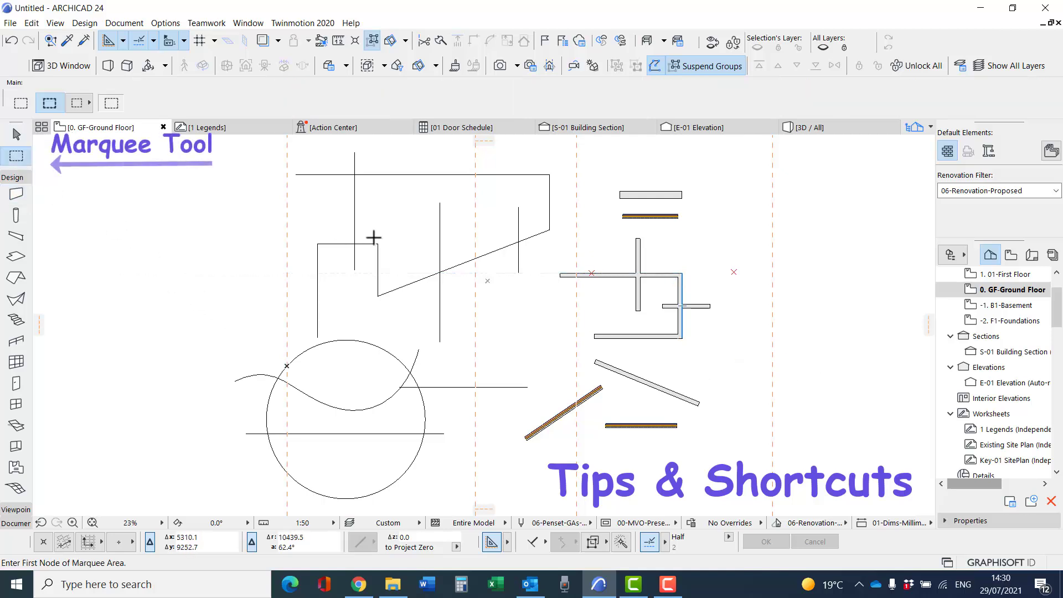
click(537, 252)
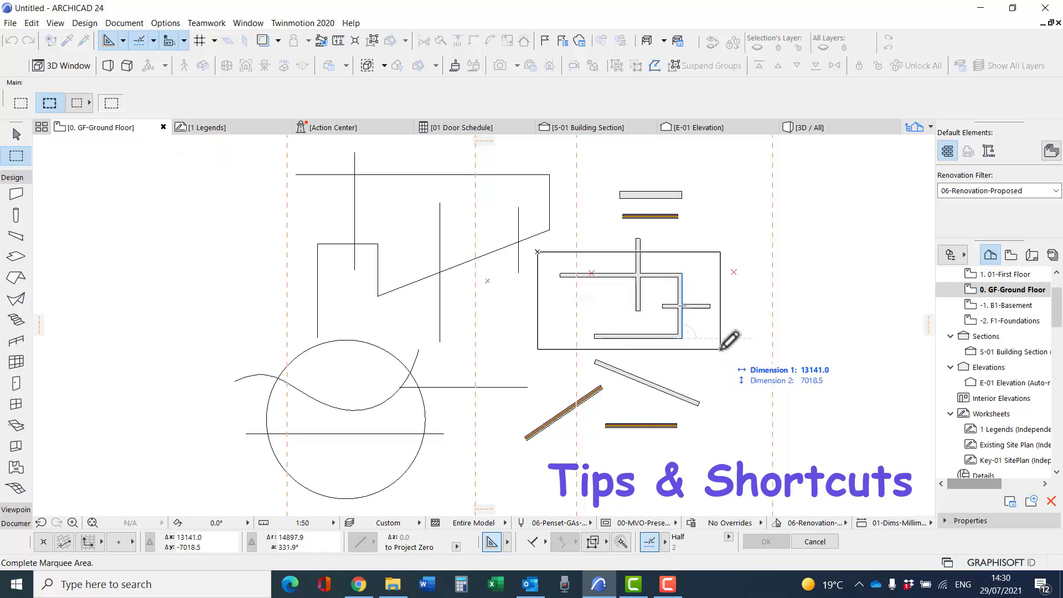
click(720, 349)
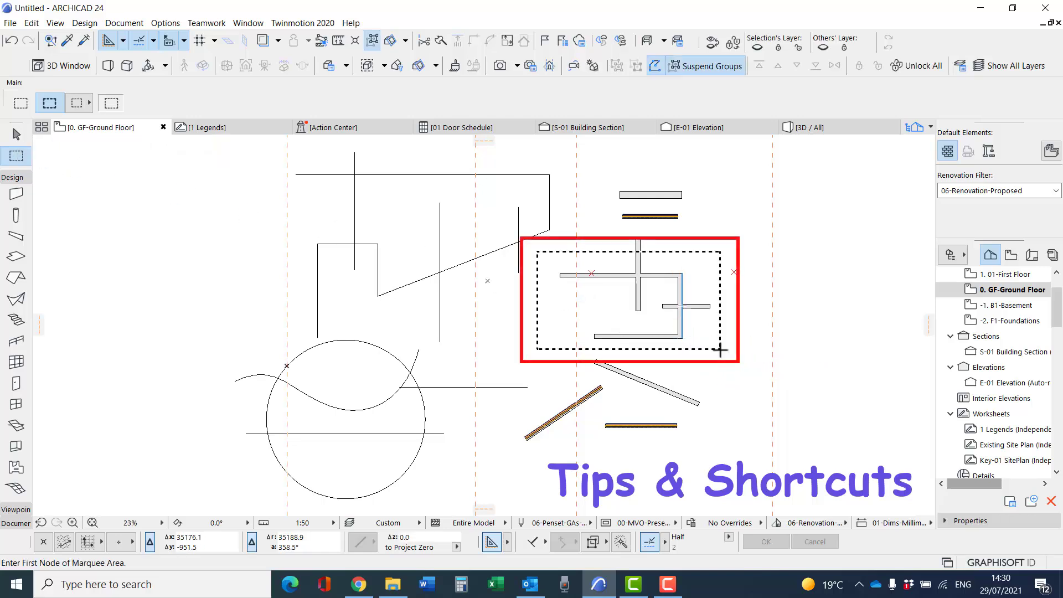
key(ctrl+a)
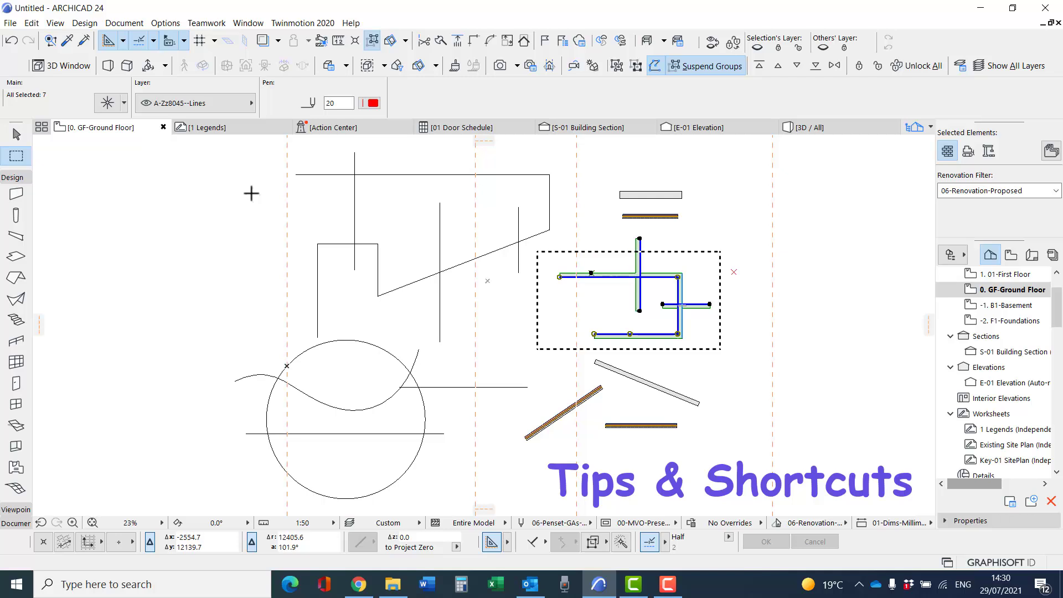
key(Escape)
key(Escape)
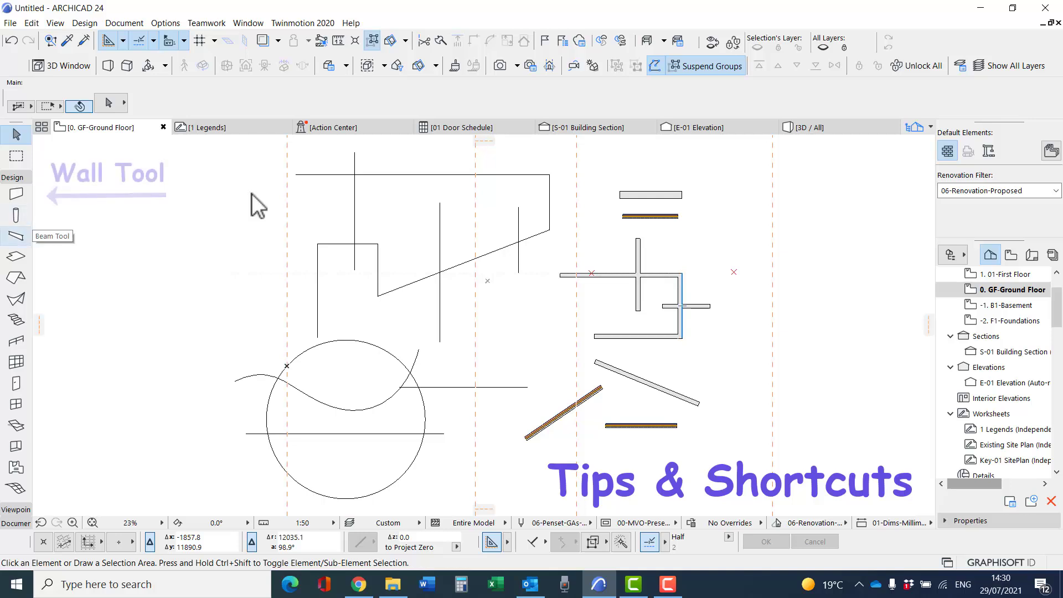
Step: Draw a diagonal wall with the EXT - 325/Brk composite structure in the empty area beside the stepped polyline
click(16, 194)
click(166, 259)
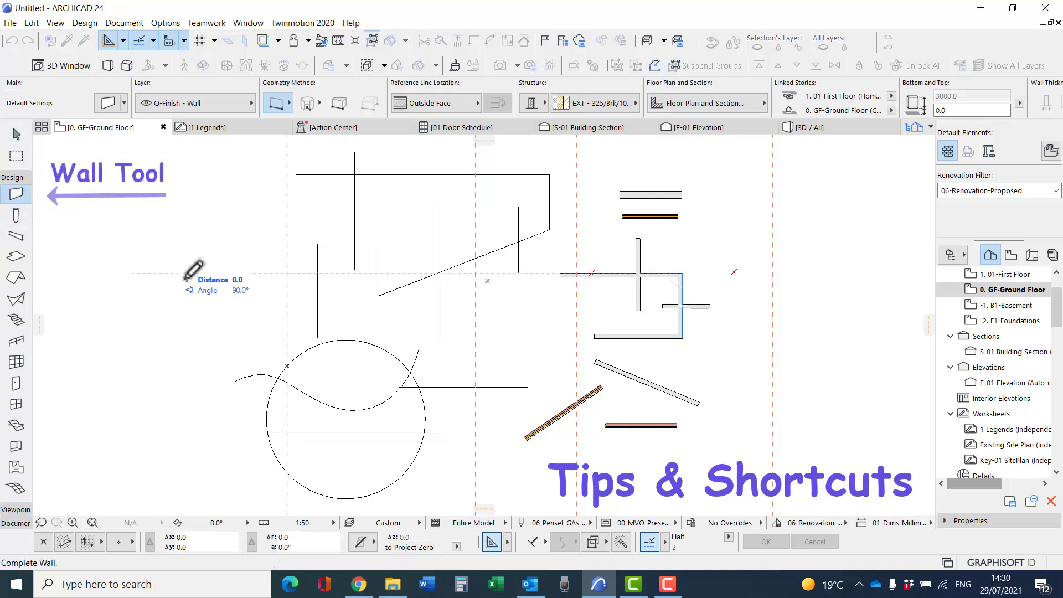
click(304, 321)
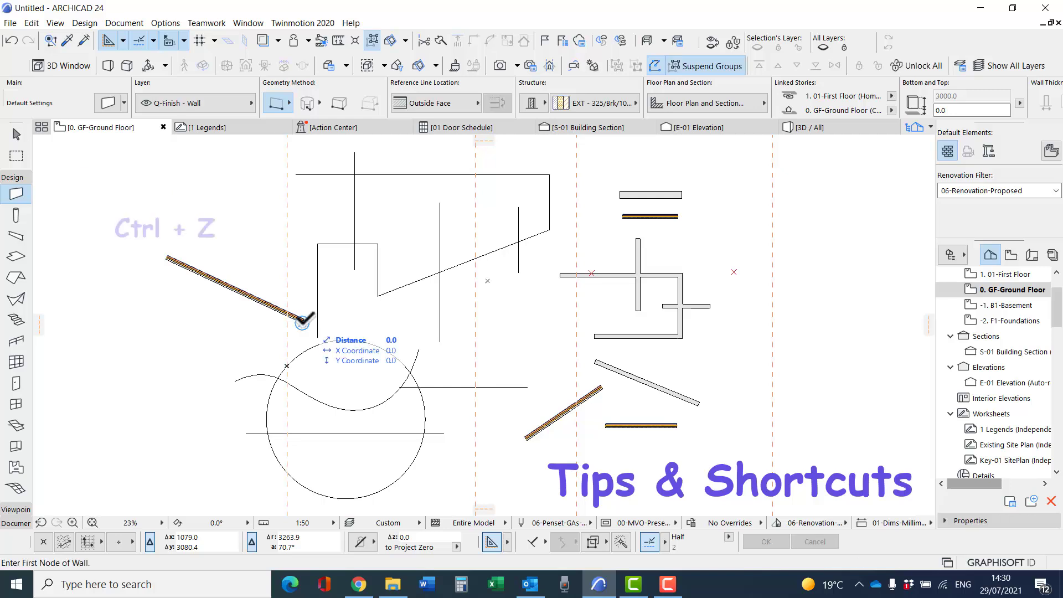
Step: Undo the new diagonal wall, redo it, and undo it again
key(ctrl+z)
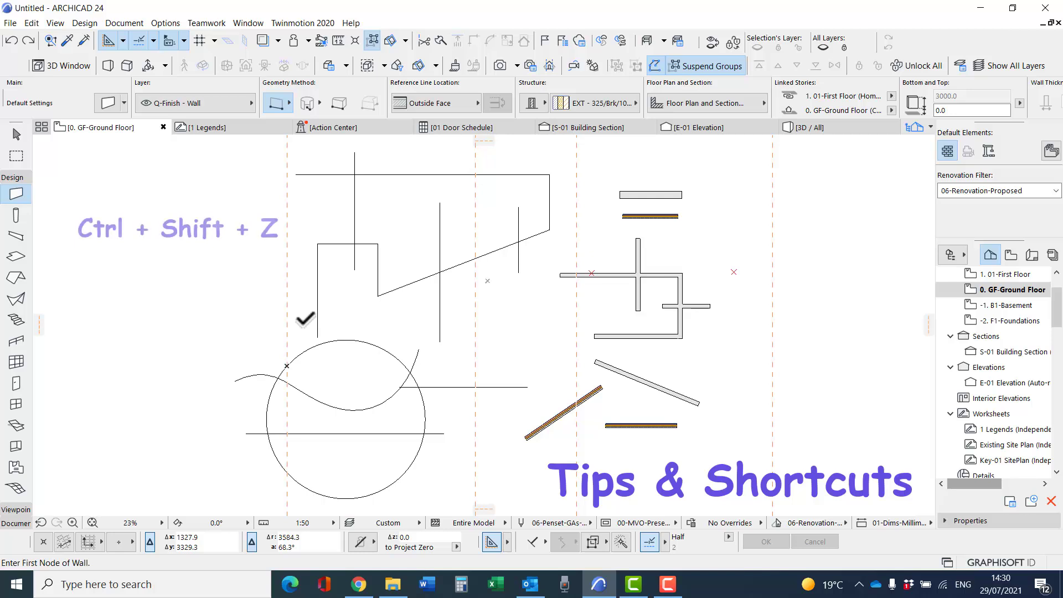
key(ctrl+shift+z)
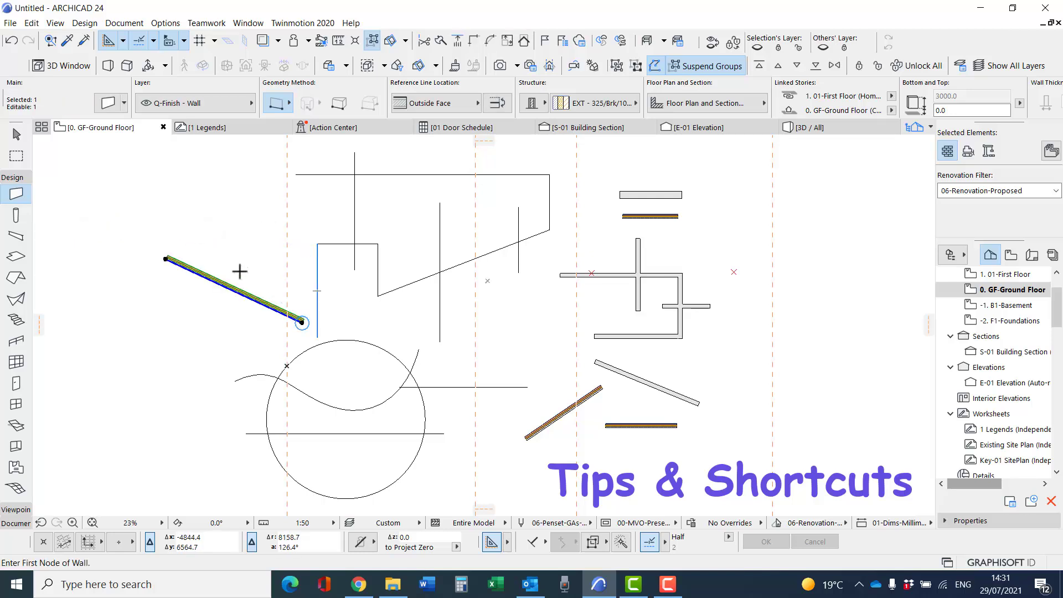
key(ctrl+z)
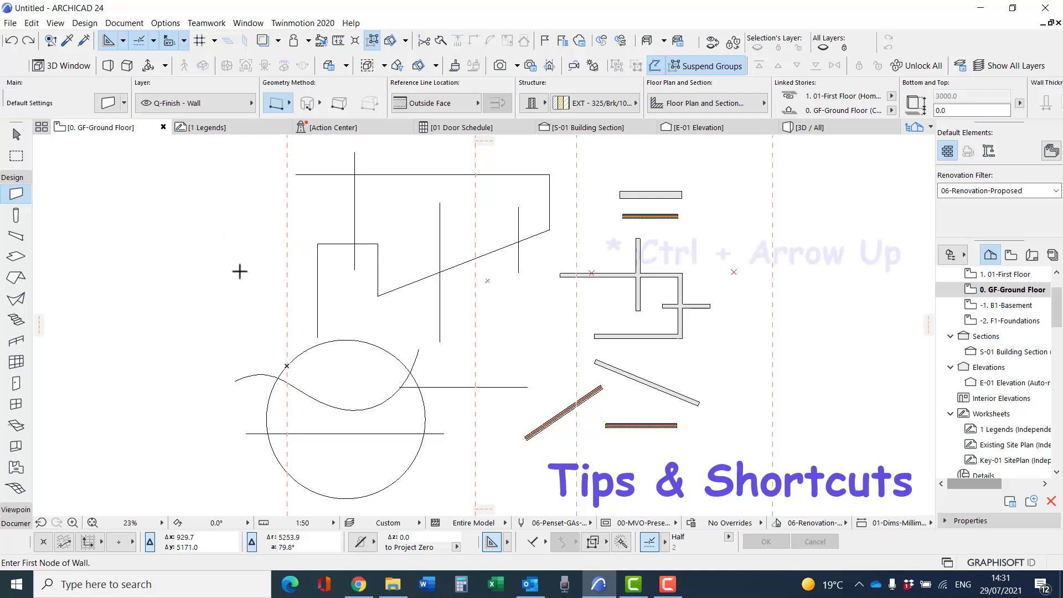
Step: Go up one storey to 01-First Floor, return to GF-Ground Floor, and leave the Wall tool
key(ctrl+Up)
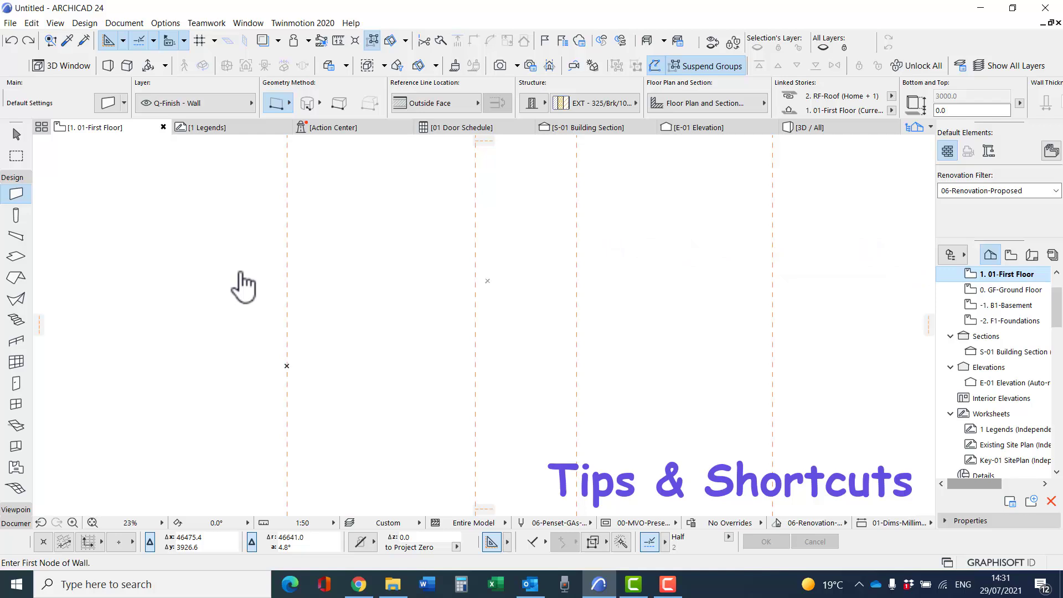
key(ctrl+Down)
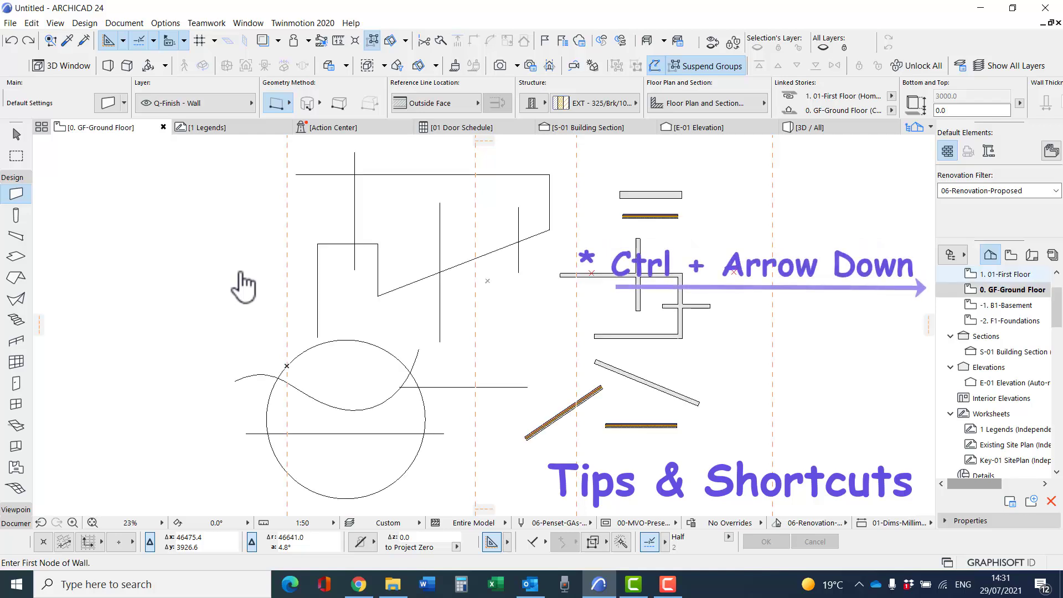
key(Escape)
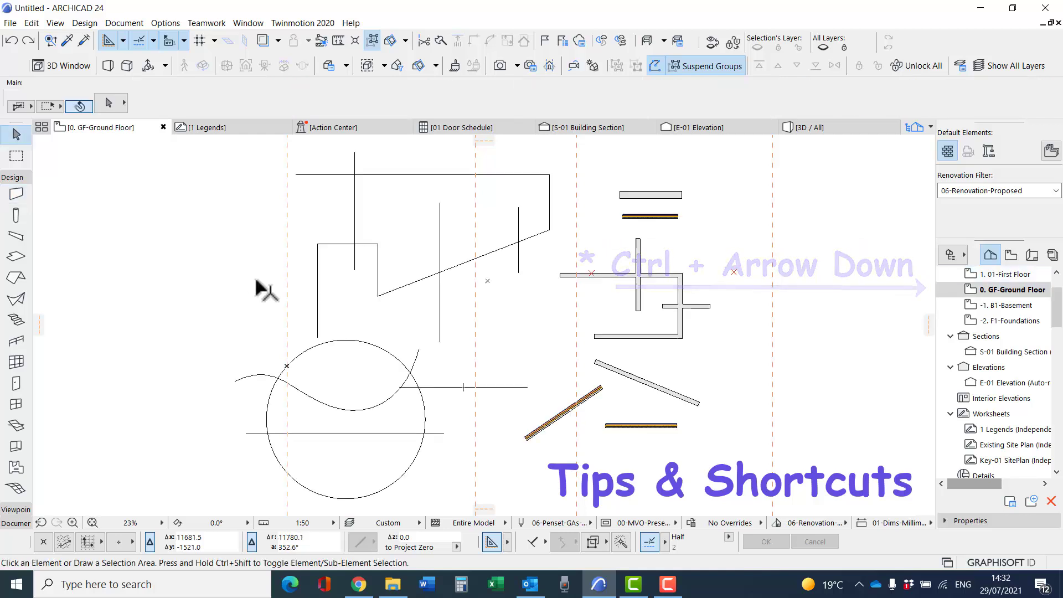
Step: Move the short horizontal polyline at the circle's edge straight down, then undo the move
click(449, 387)
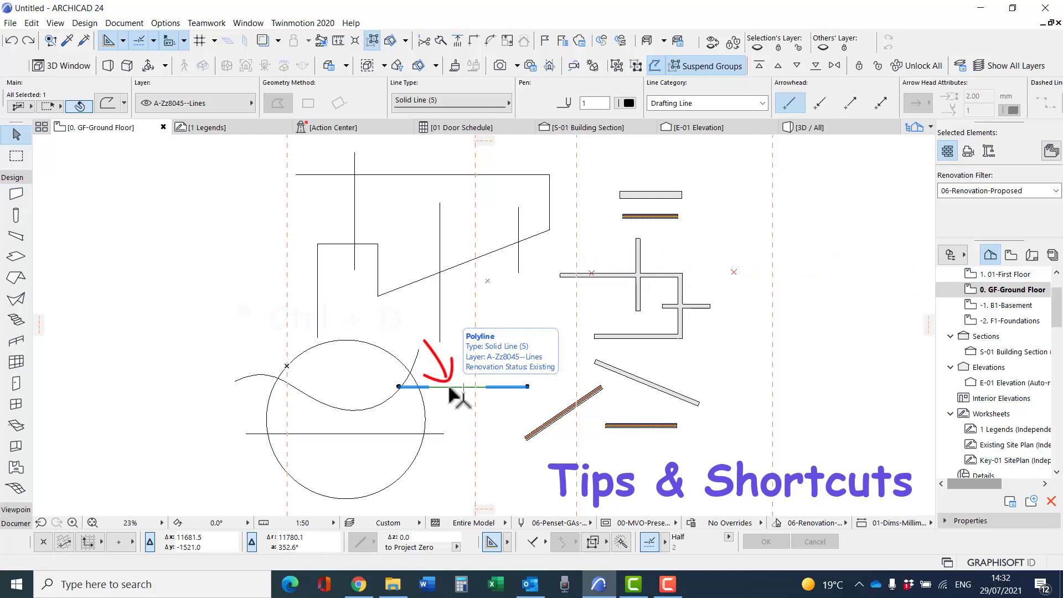
key(ctrl+d)
click(450, 386)
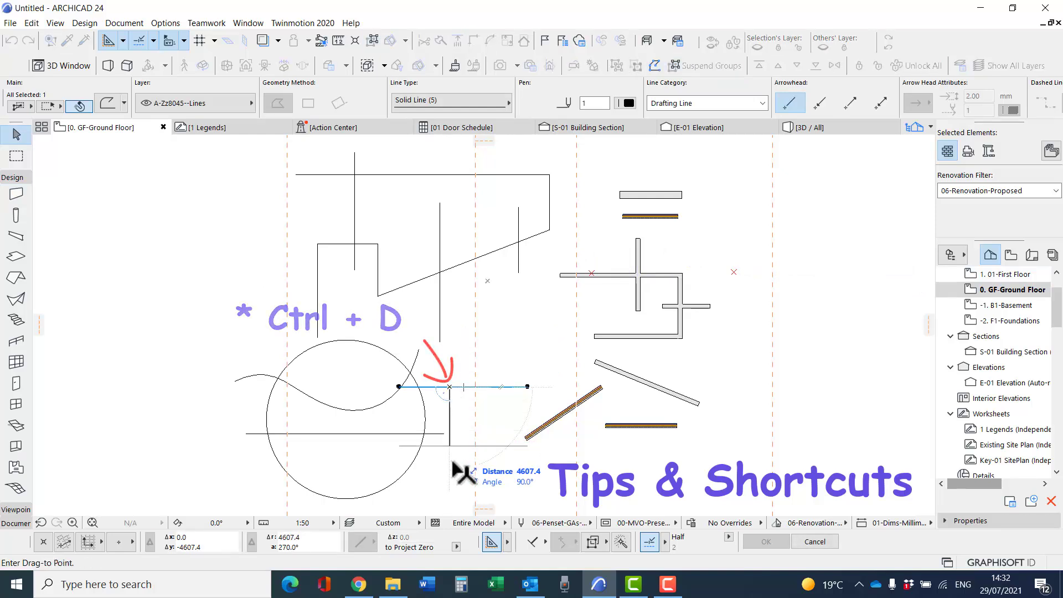
click(452, 461)
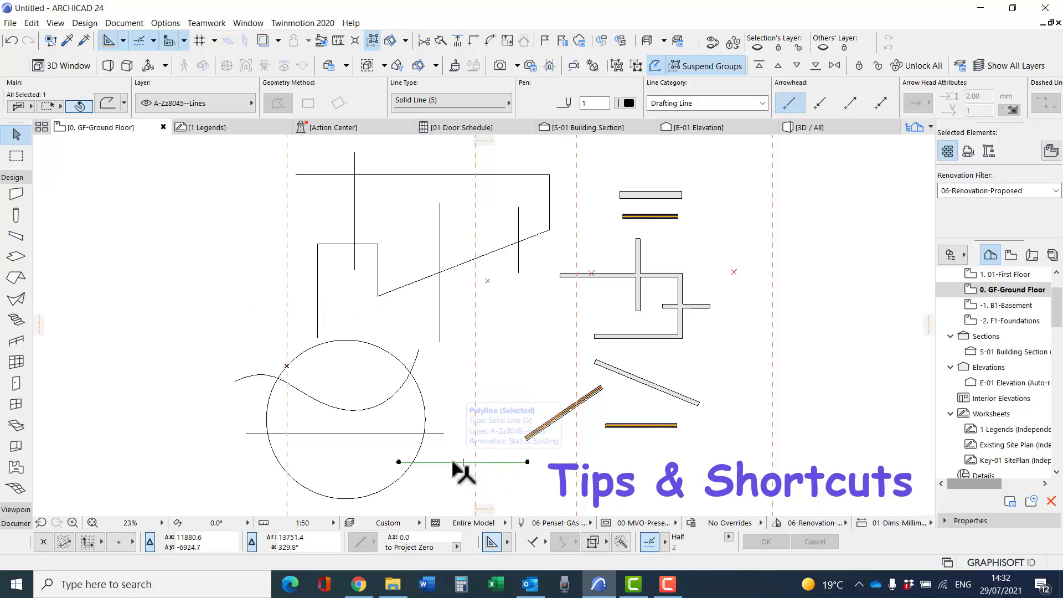
key(ctrl+z)
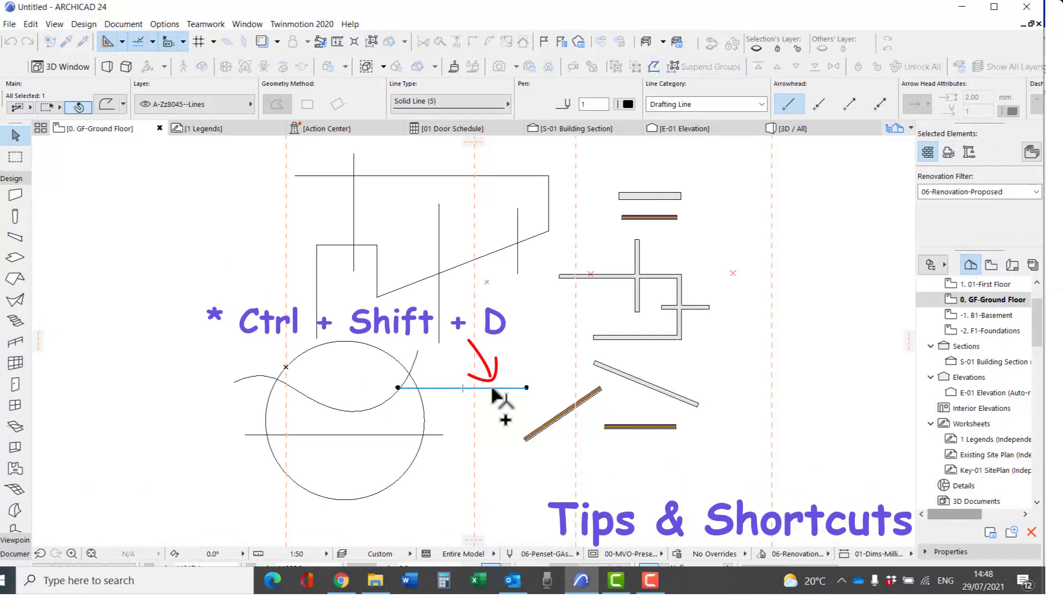
Step: Place a copy of the short horizontal polyline directly below the original, just above the circle's long chord line
click(491, 388)
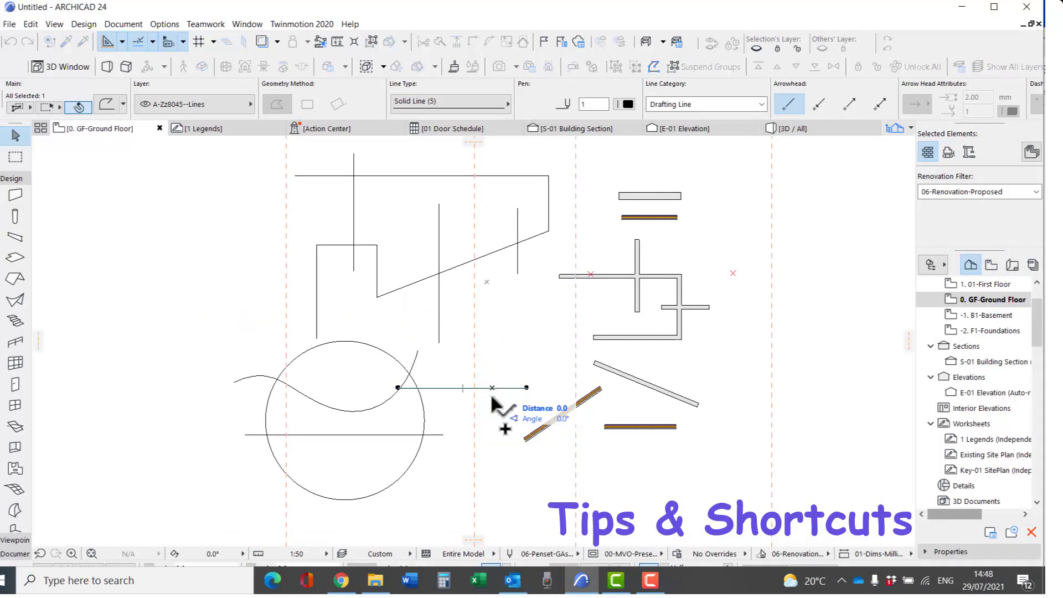
click(491, 424)
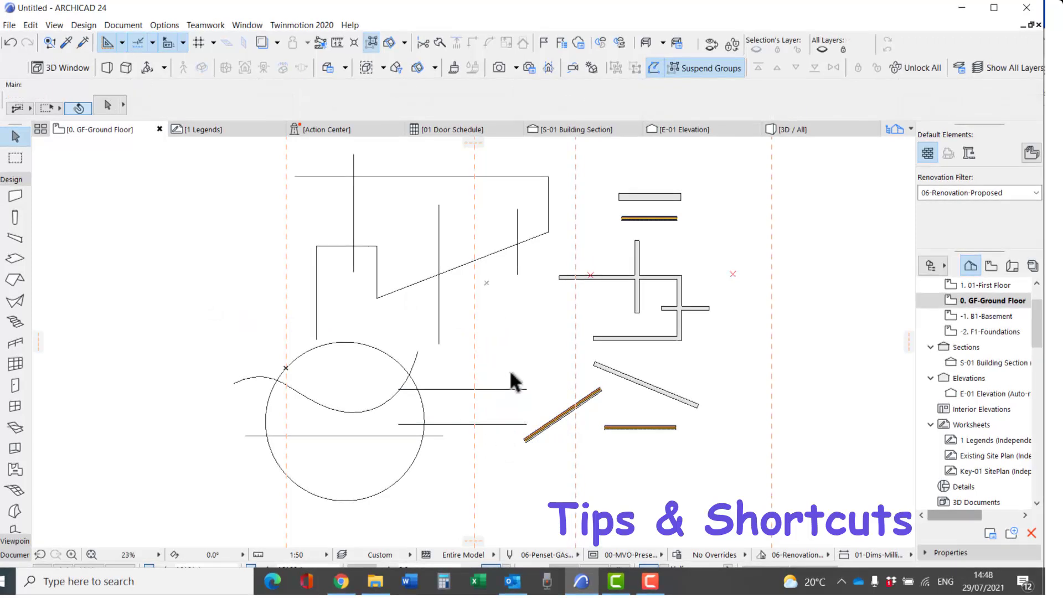
Step: Pick up the settings of the sloping EXT - 325/Brk/100Full Fill wall and transfer them to the plain grey sloping wall
key(alt+c)
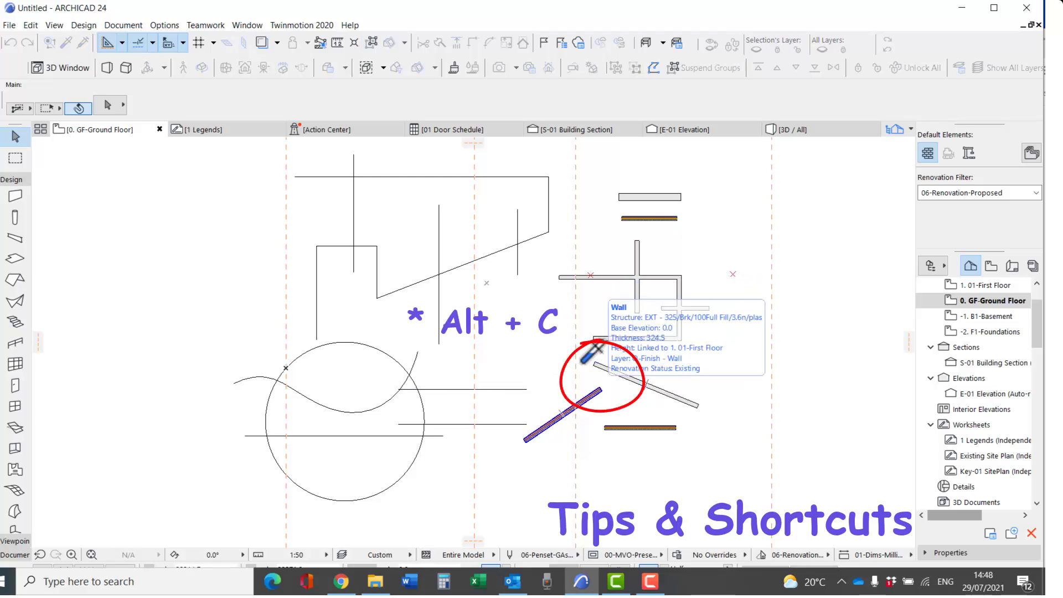
alt+click(582, 361)
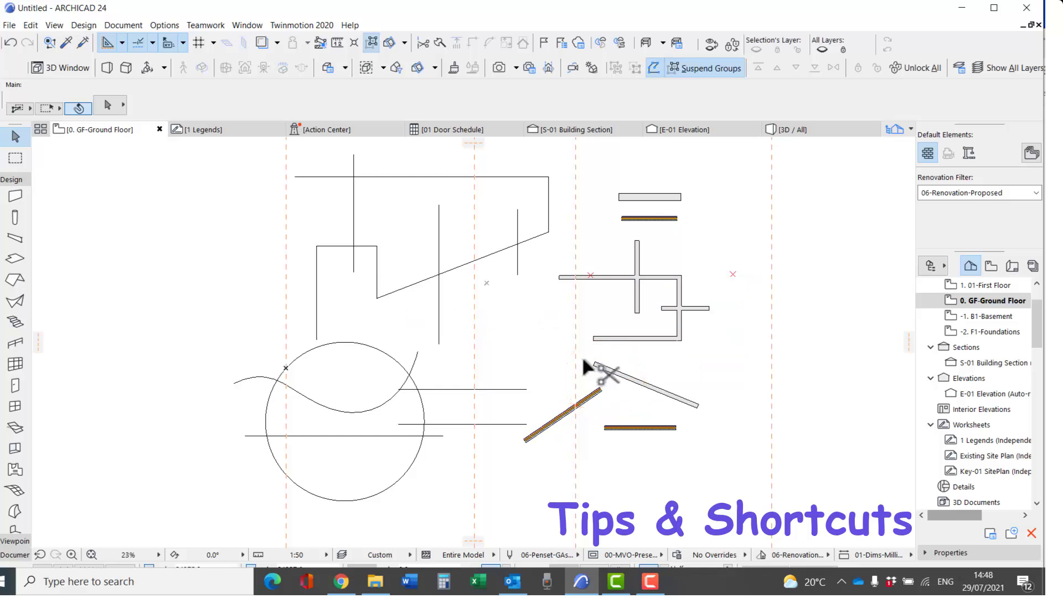
key(ctrl+alt+c)
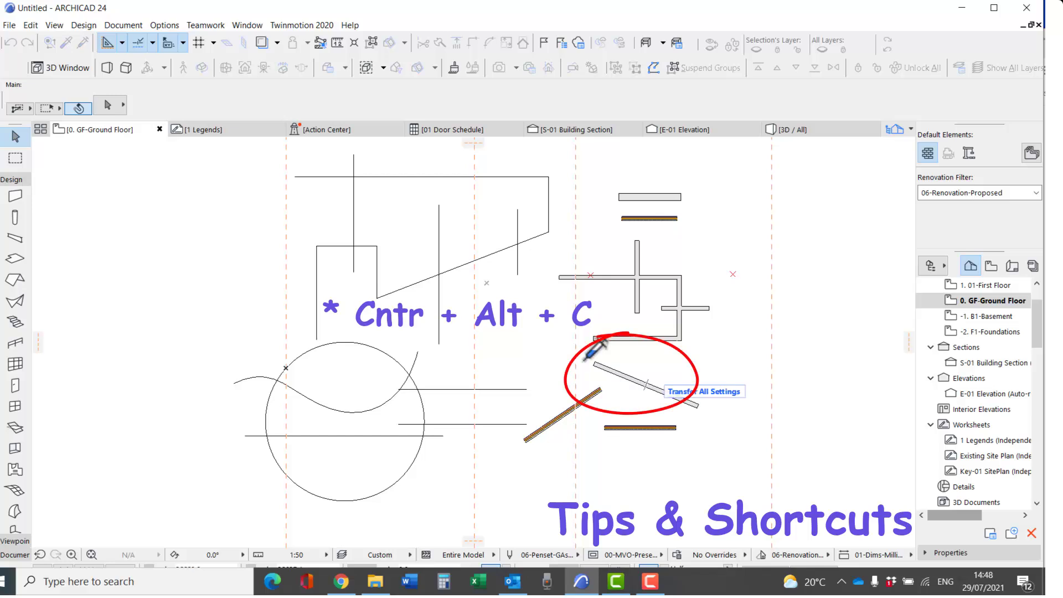
click(661, 383)
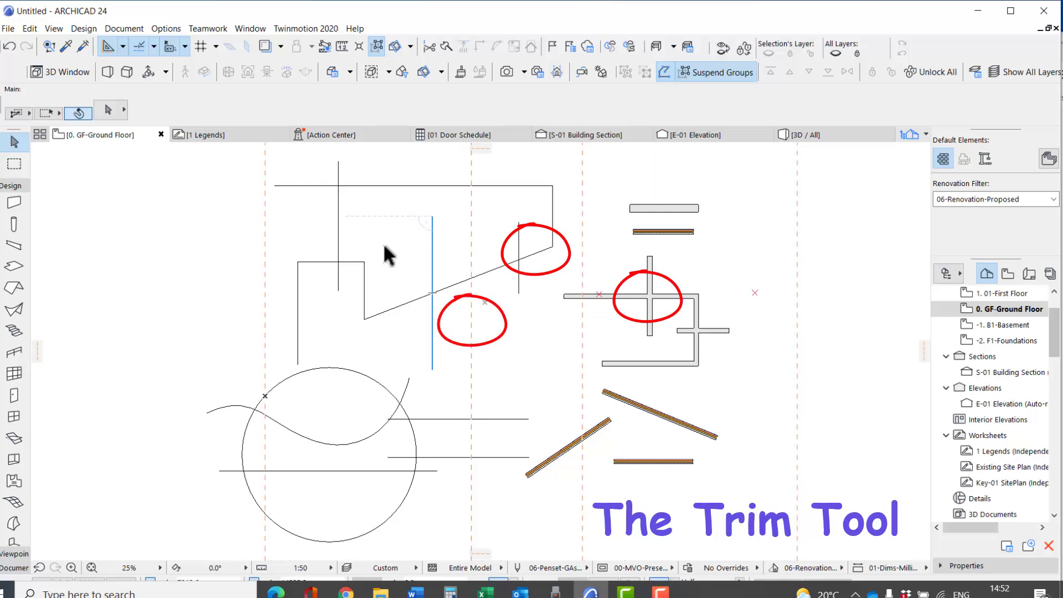
Step: Trim the polyline's sloped segment between its lower corner and the tall vertical line, then undo the trim
key(ctrl)
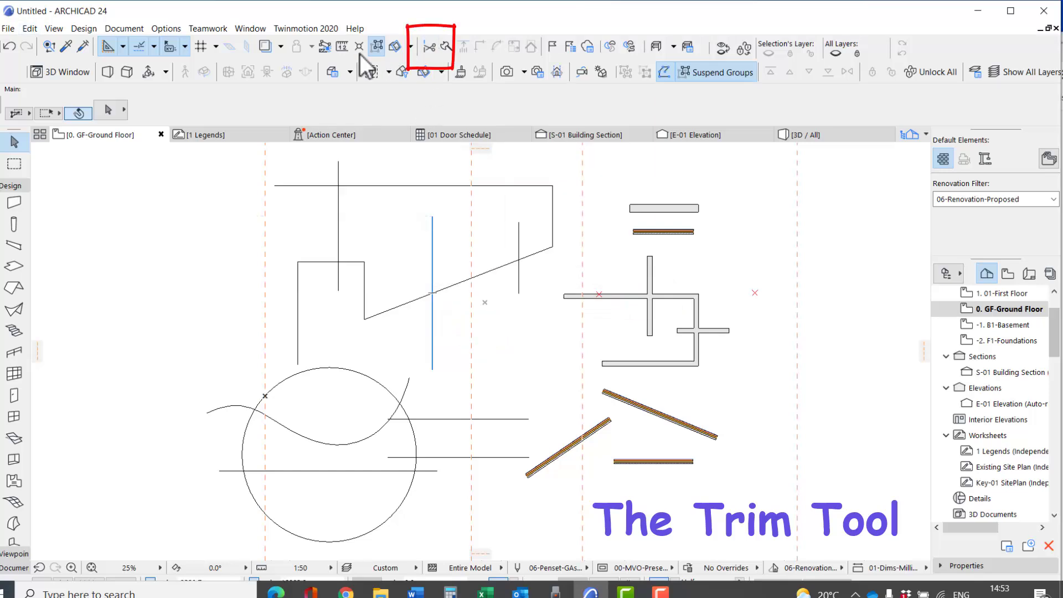
click(30, 29)
mouse_move(54, 360)
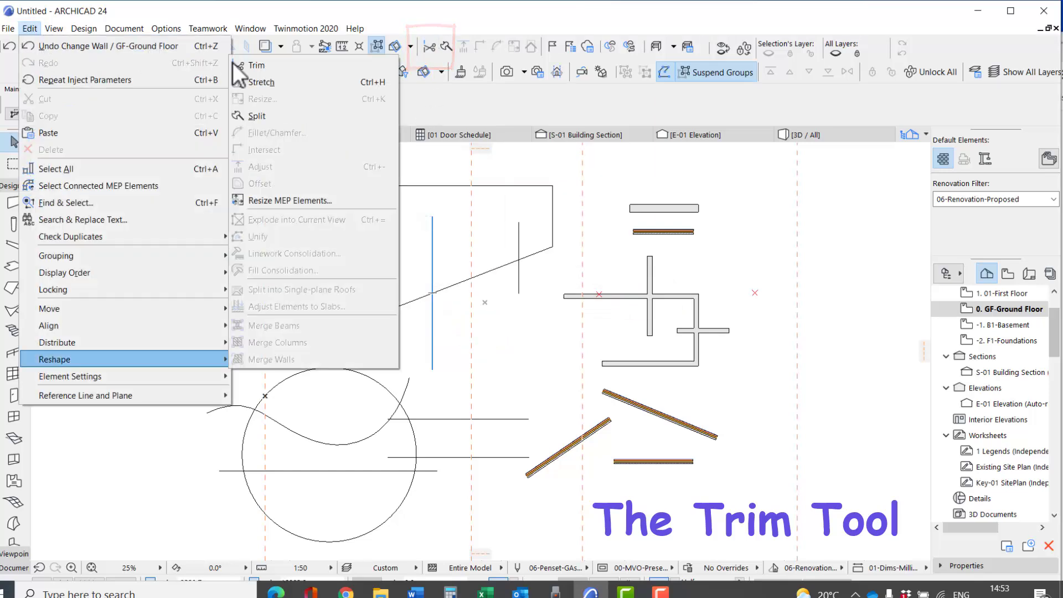
click(255, 65)
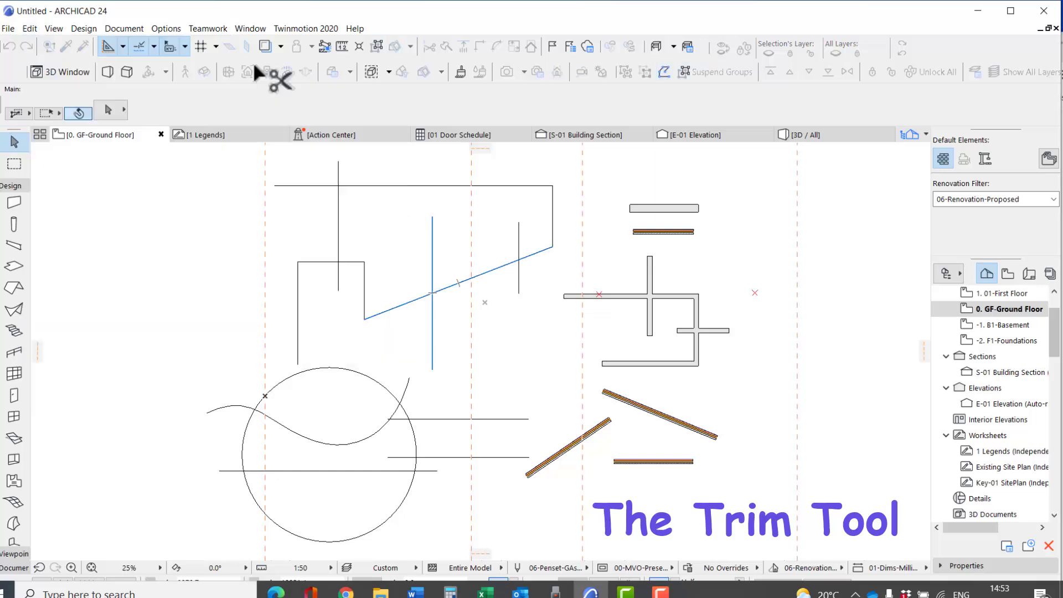
click(409, 300)
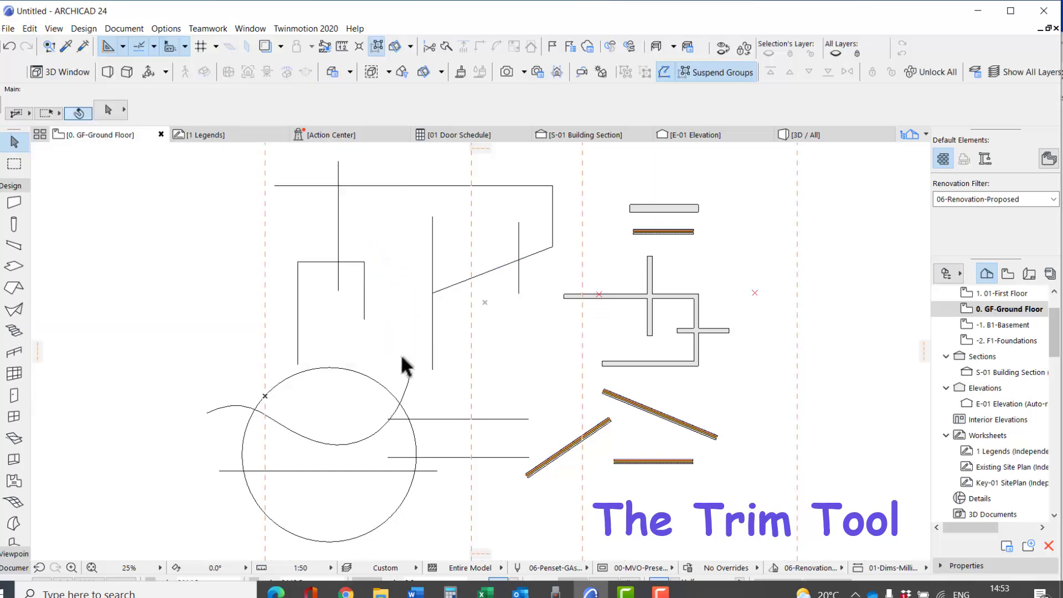
key(ctrl+z)
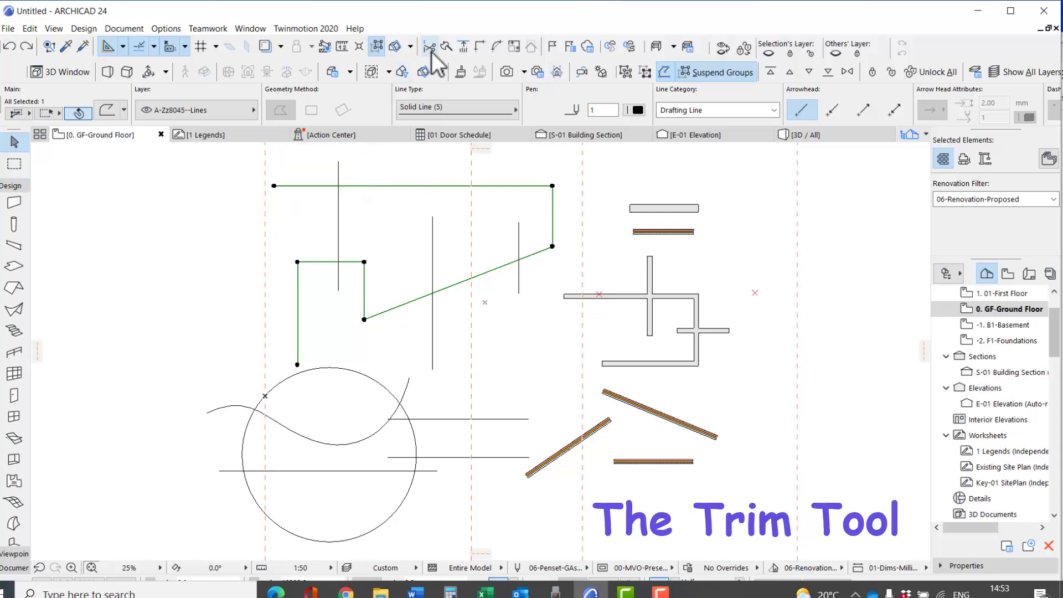
Step: Trim the sloped segment's upper end beyond the short vertical line, then undo the trim
ctrl+click(540, 251)
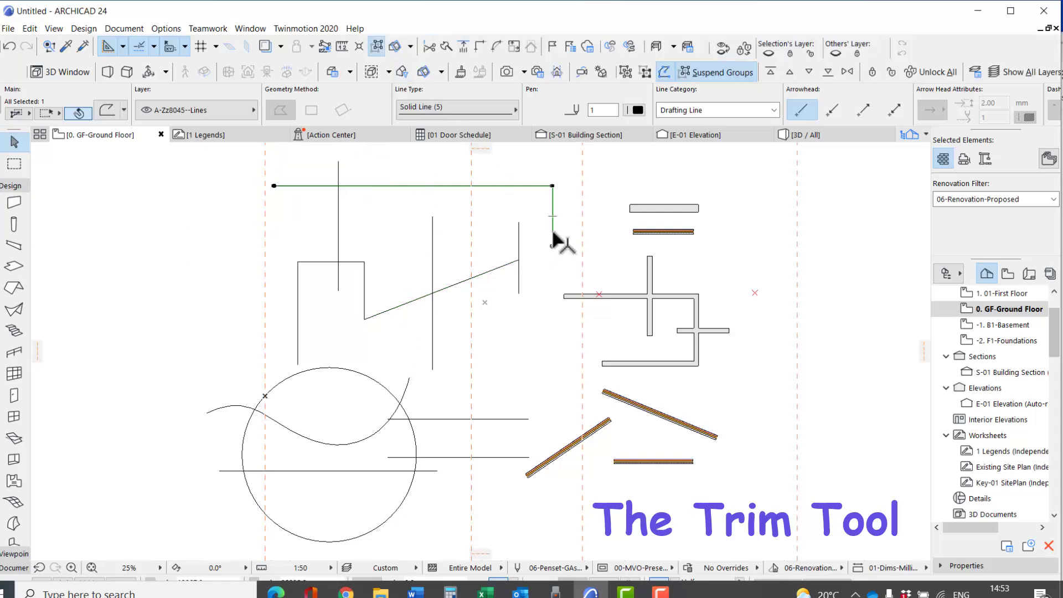
key(ctrl+z)
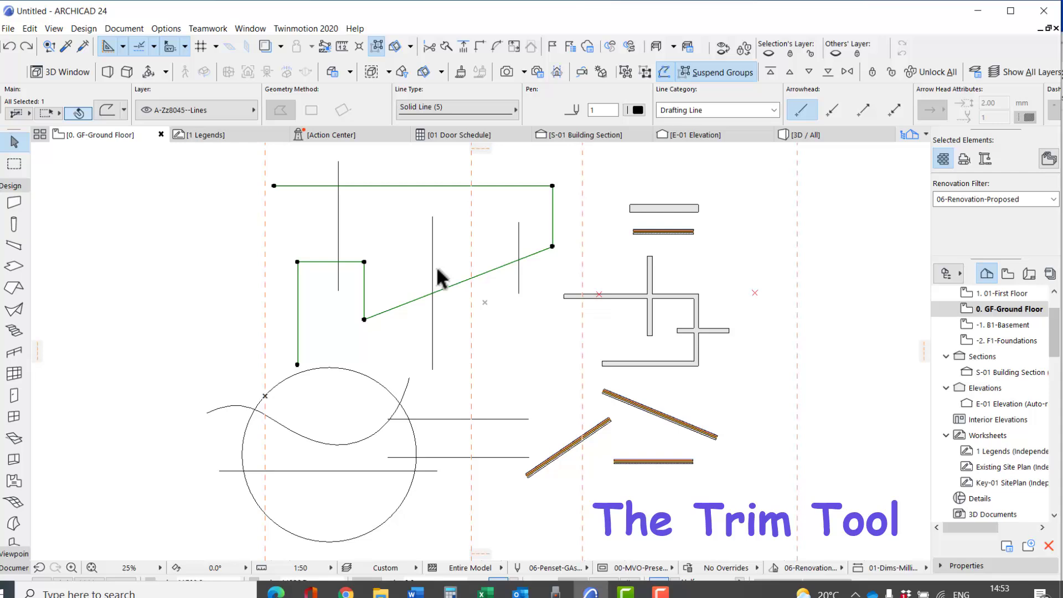
Step: Trim the sloped segment's upper end, the small step's horizontal edge past the crossing line, and the circle's upper arc
click(500, 302)
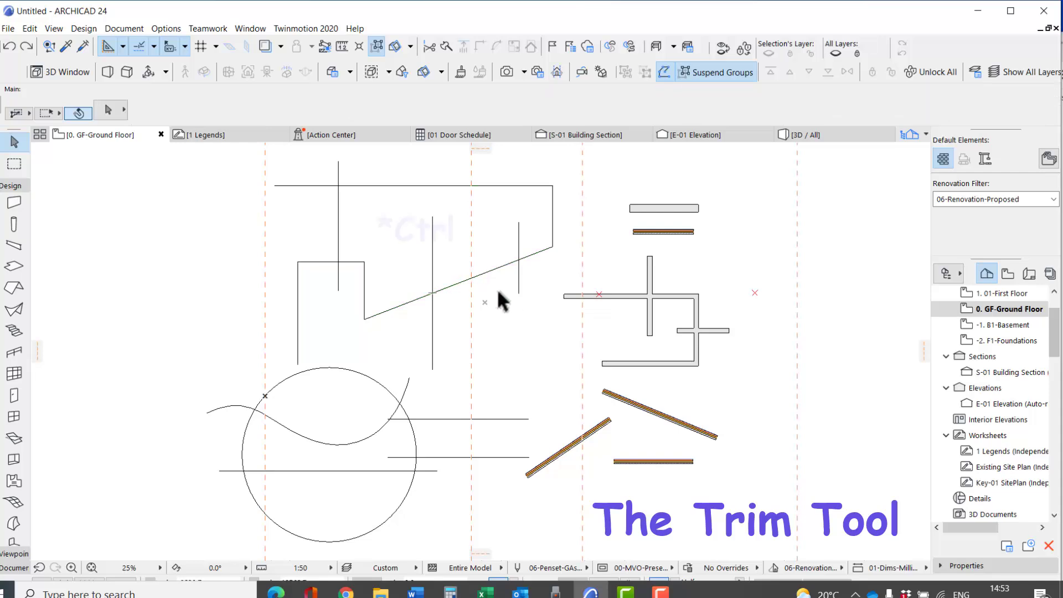
ctrl+click(535, 254)
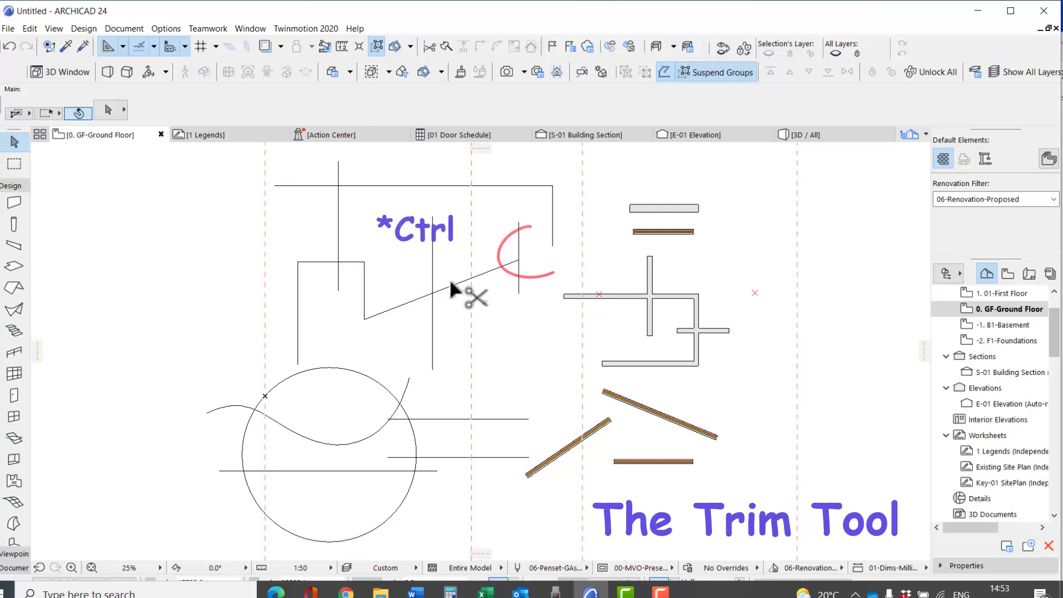
ctrl+click(351, 261)
ctrl+click(374, 381)
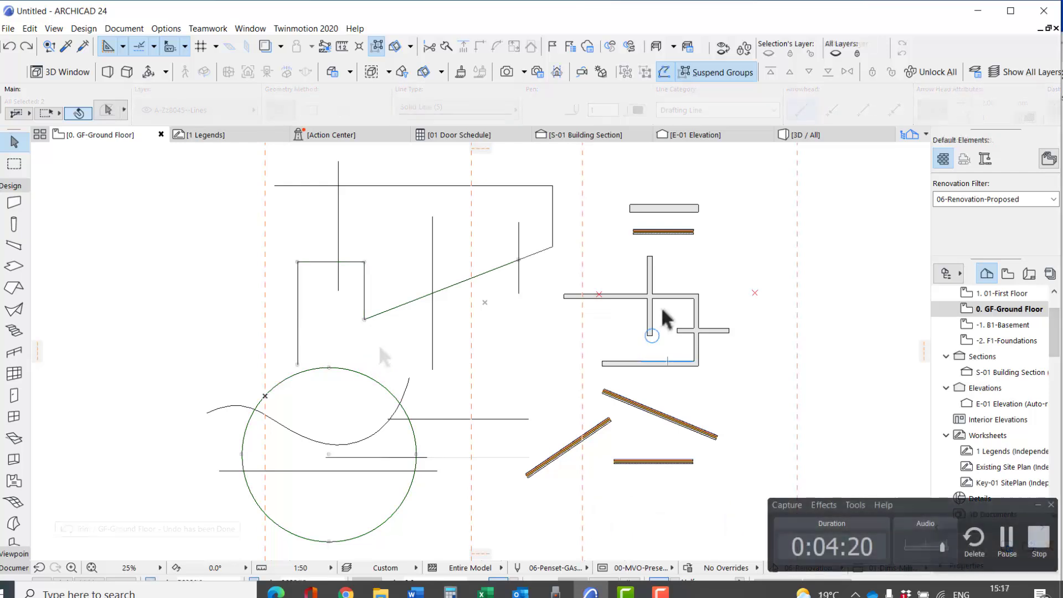
Step: Adjust the vertical wall so that its lower end meets the bottom horizontal wall, then clear the selection
key(Escape)
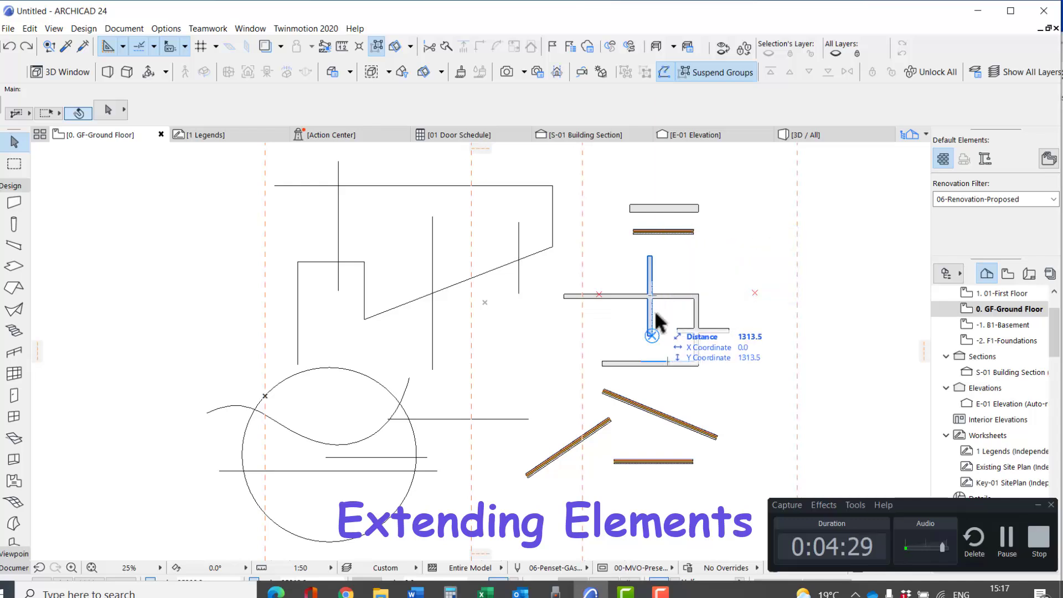
click(652, 319)
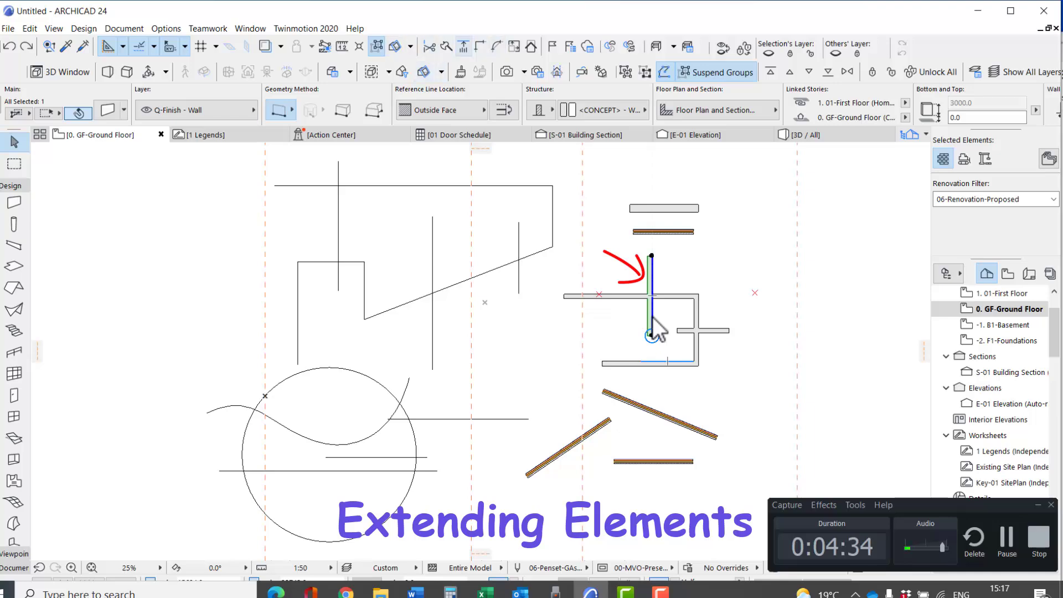
click(30, 29)
mouse_move(110, 360)
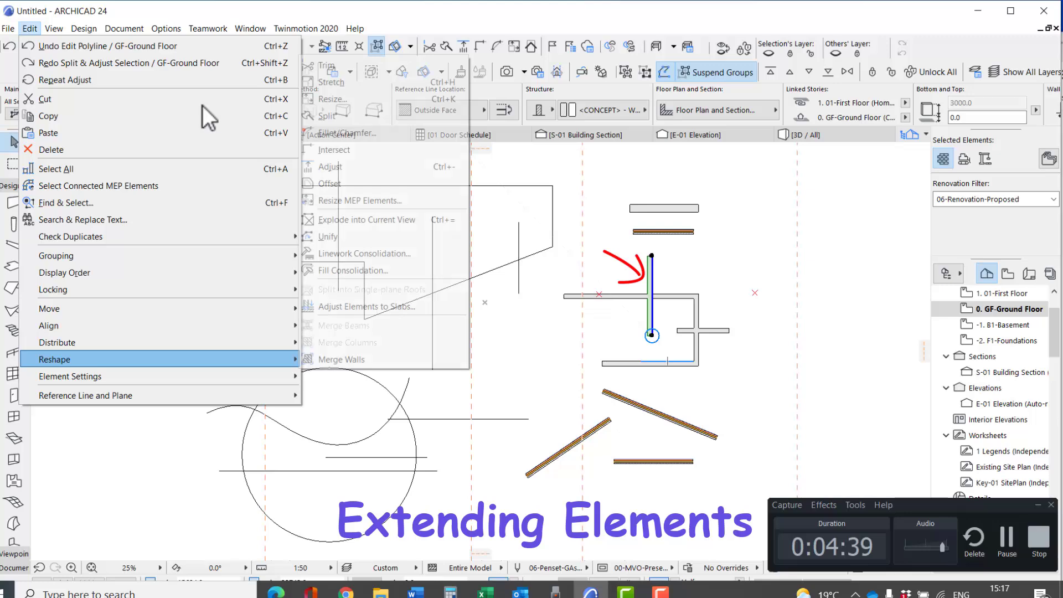
click(334, 166)
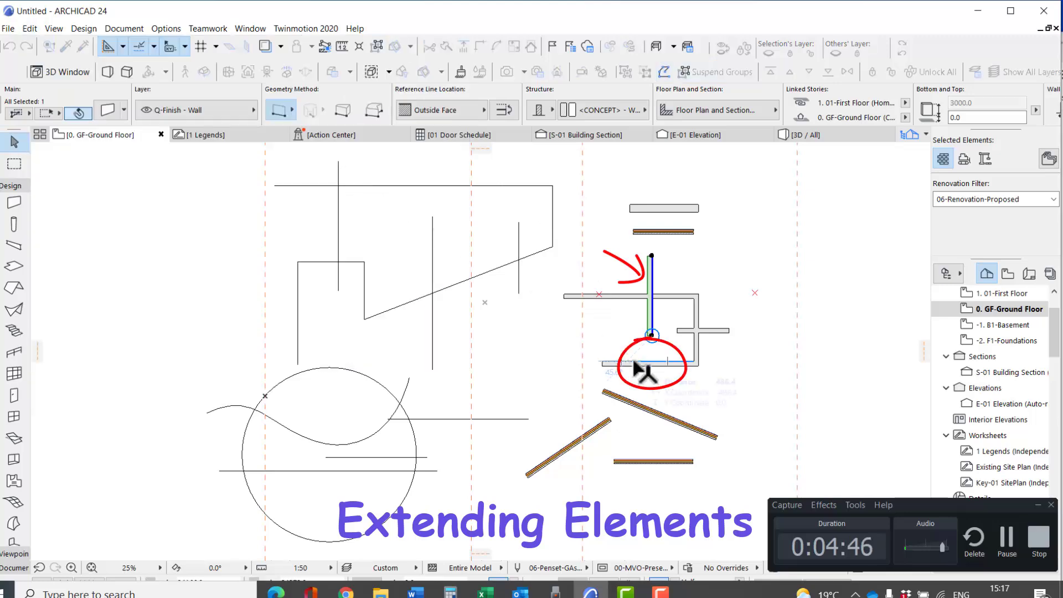
click(634, 363)
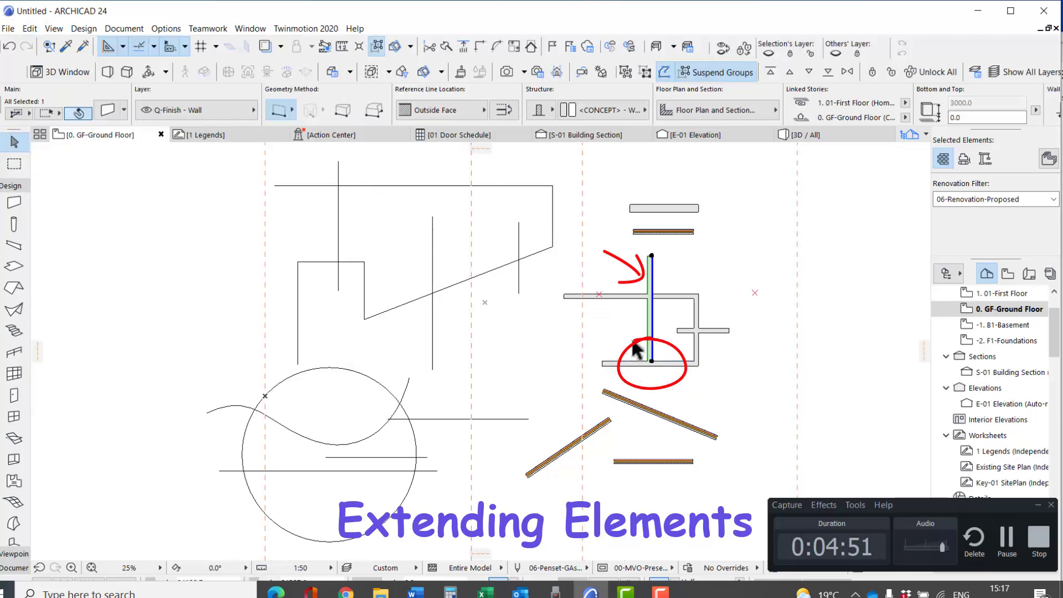
key(Escape)
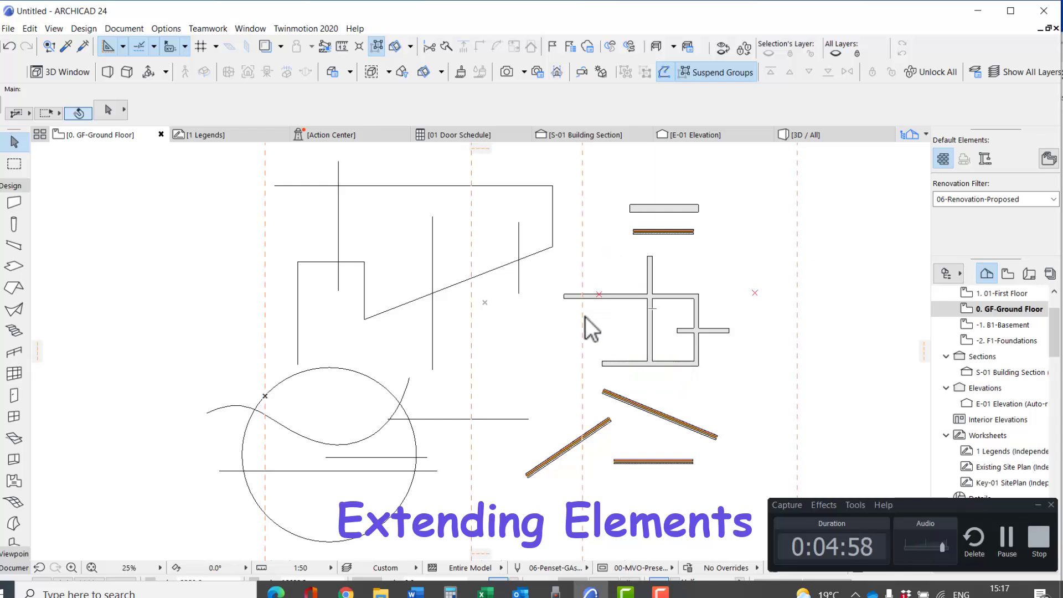
click(30, 29)
mouse_move(73, 353)
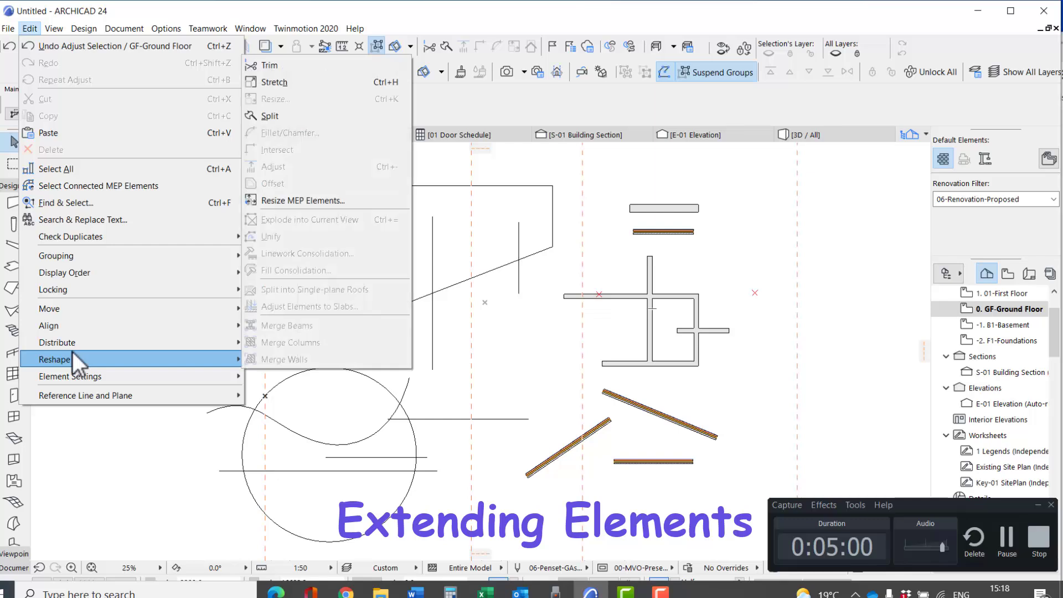
click(744, 385)
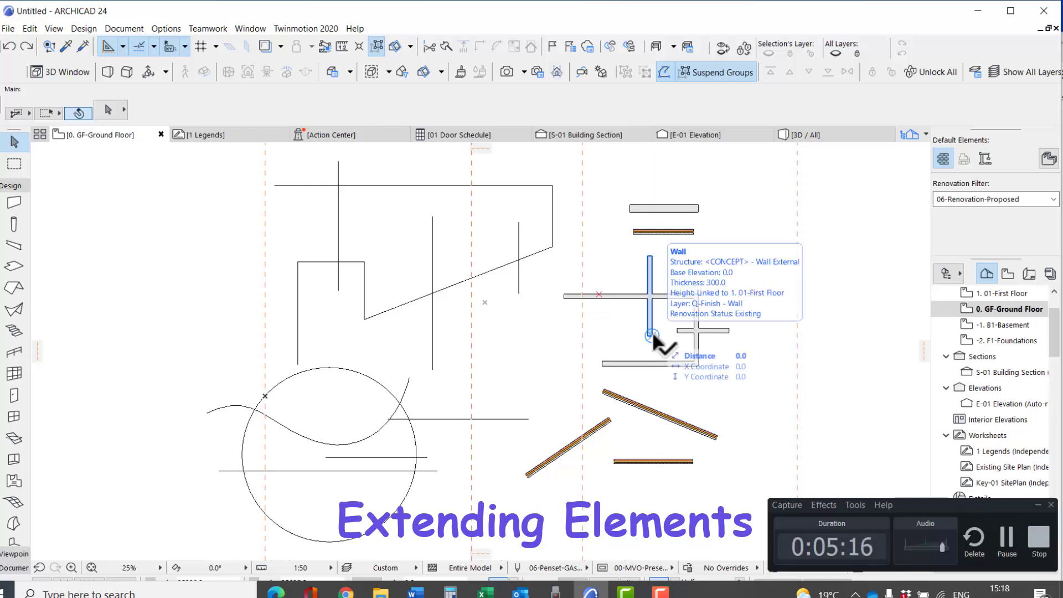
Step: Extend the vertical wall down to the bottom horizontal wall and up past the brick wall to the thick horizontal wall
click(652, 331)
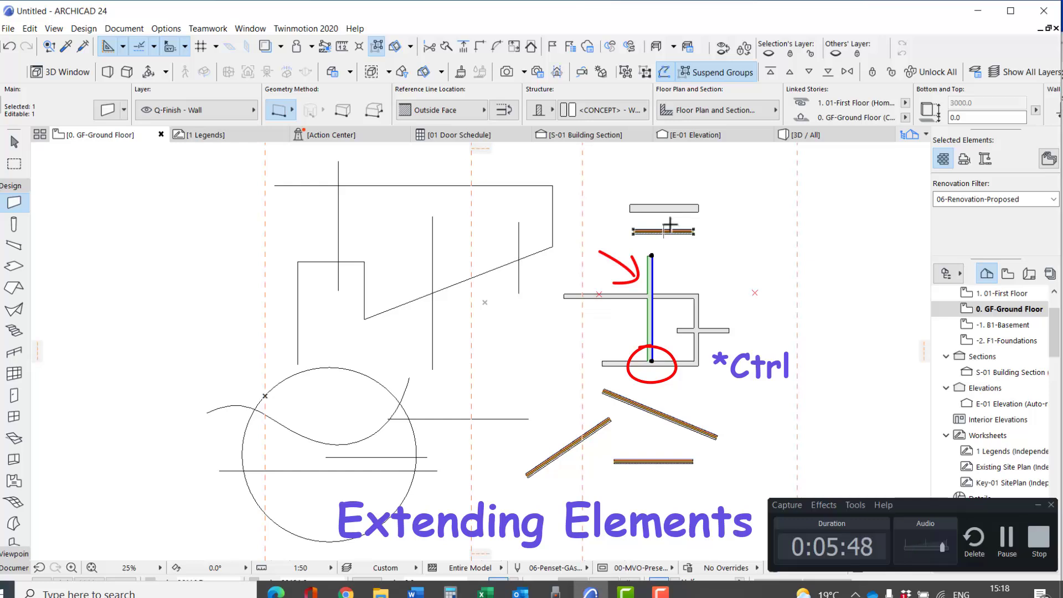
ctrl+click(671, 225)
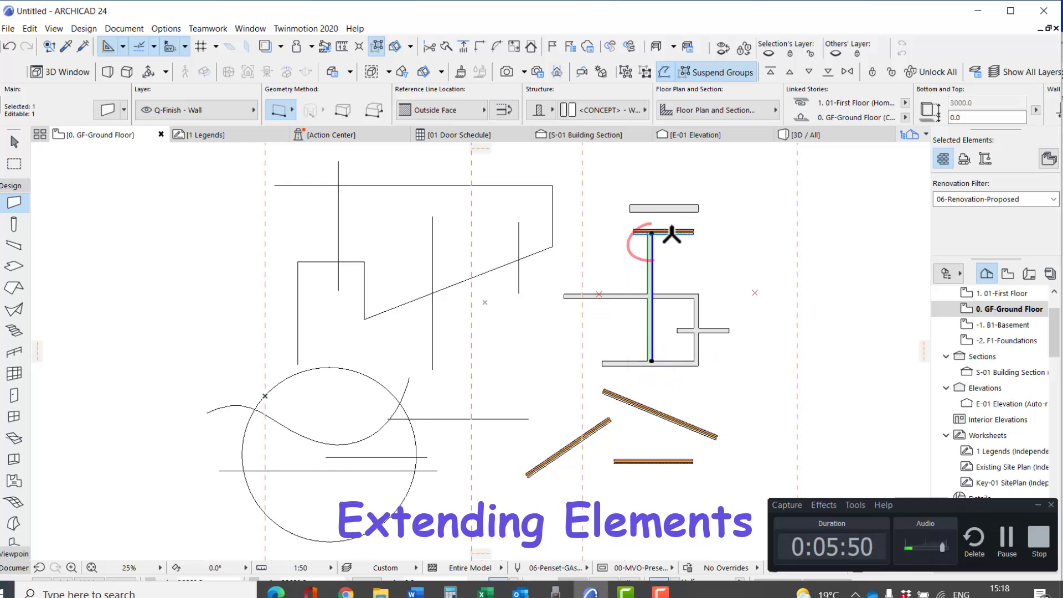
ctrl+click(674, 211)
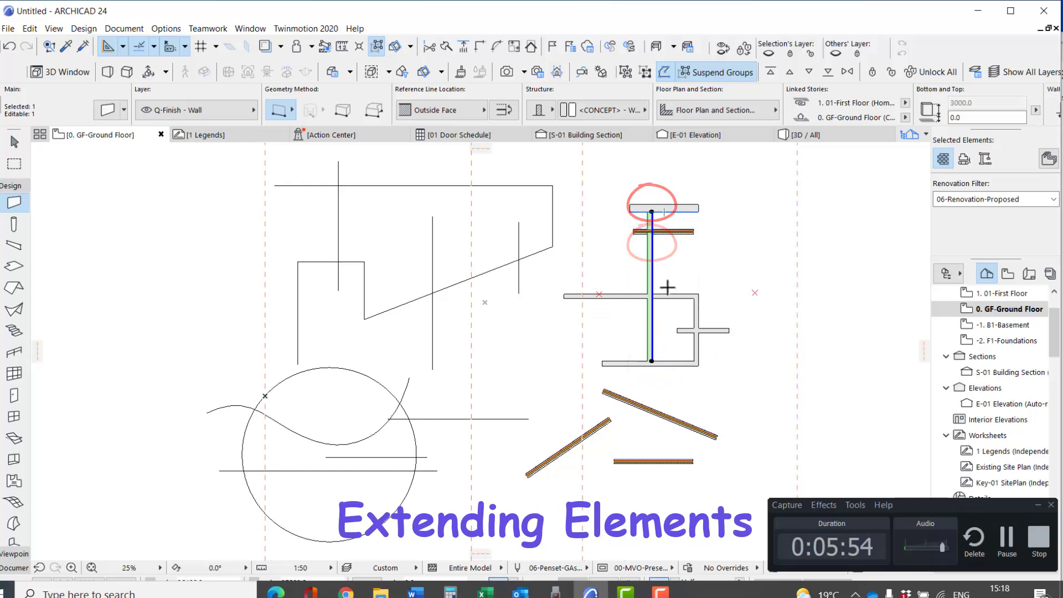
key(Escape)
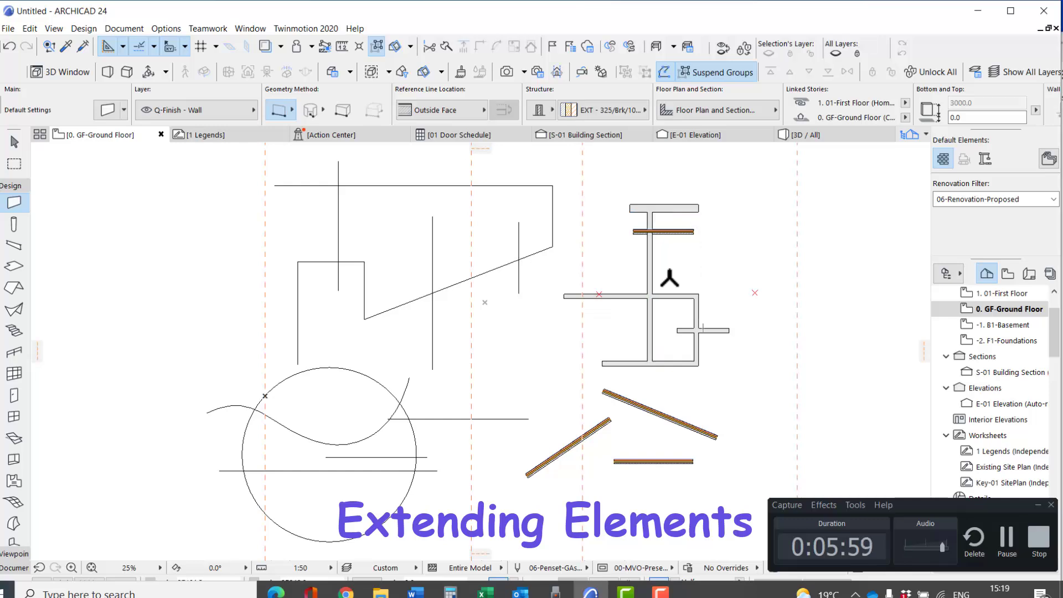
Step: Extend the short horizontal wall to the dashed vertical guide line, and further to the tall vertical line beside the polyline
click(714, 328)
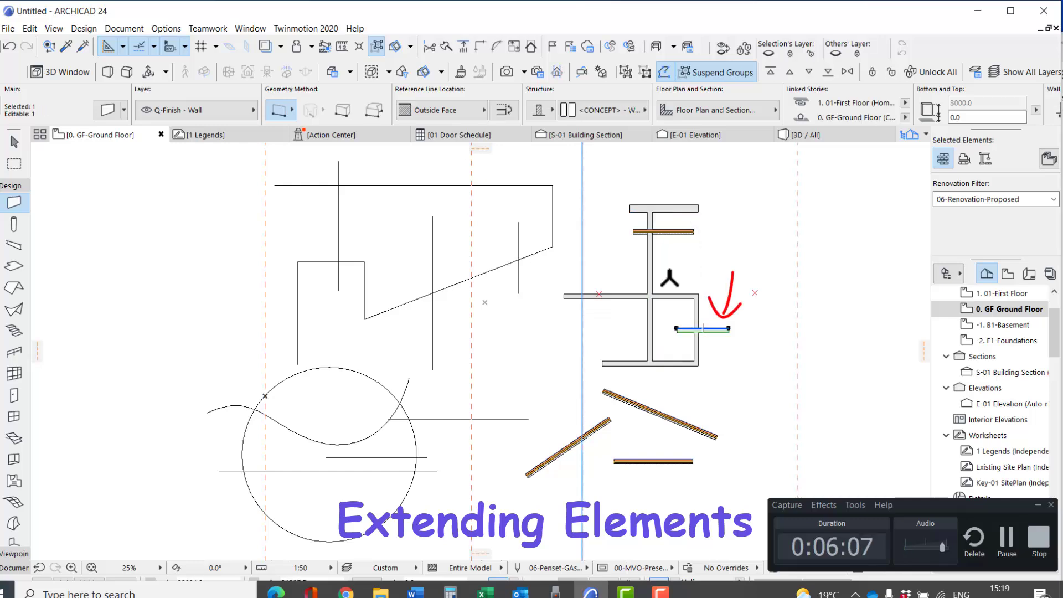
ctrl+click(584, 330)
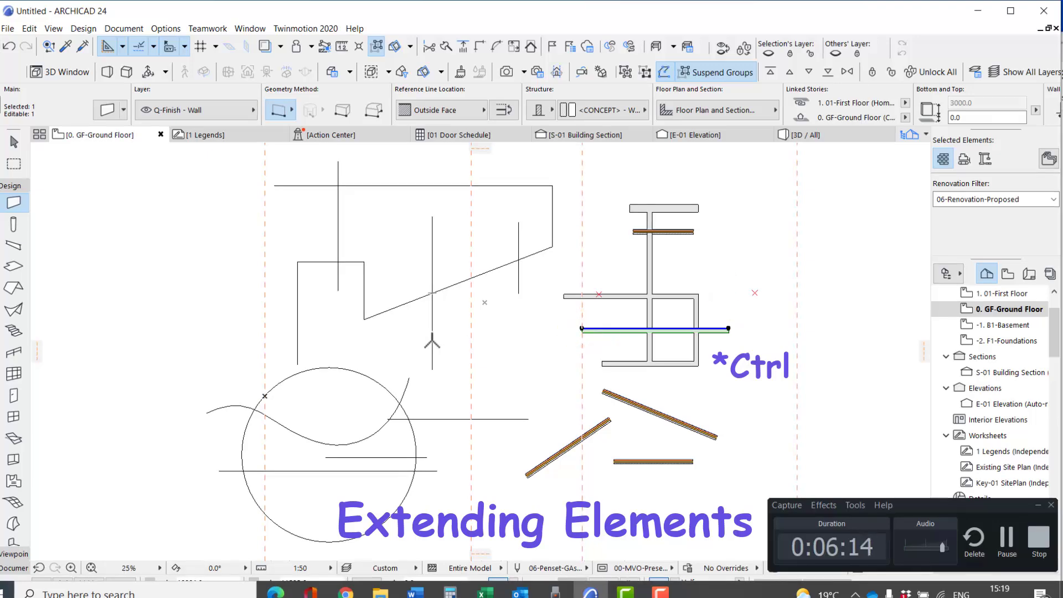
ctrl+click(432, 328)
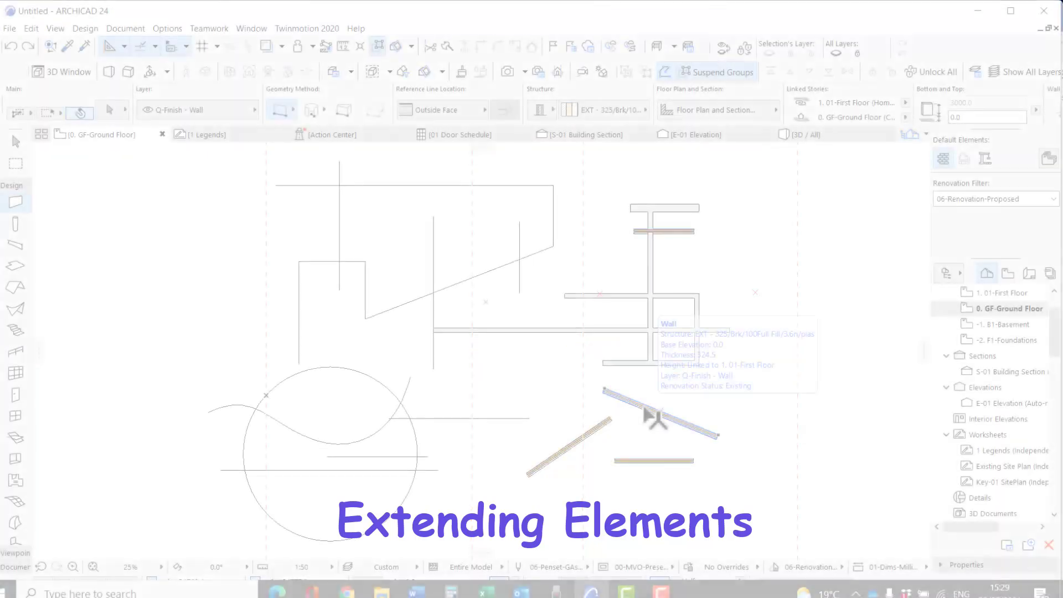
Step: Move the longer sloping brick wall away from the diagonal brick wall, using its upper end as the reference point
click(653, 416)
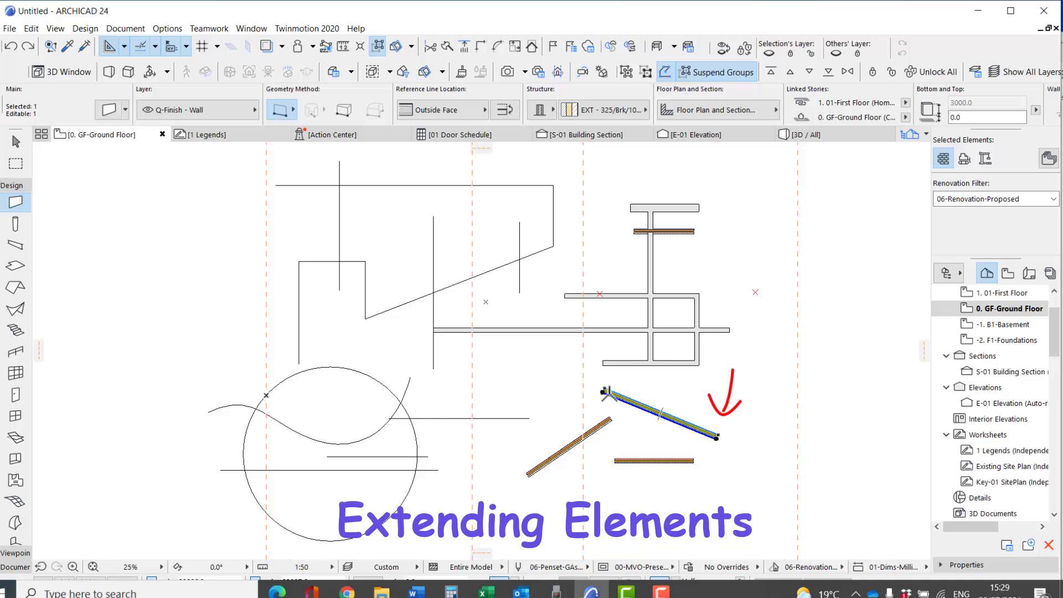
right_click(654, 391)
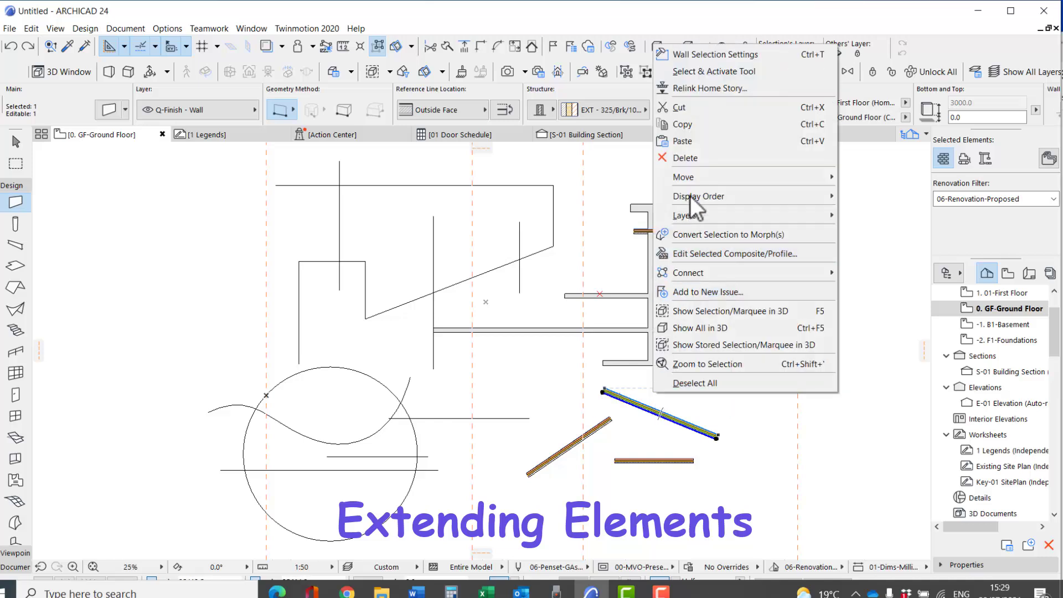
mouse_move(692, 177)
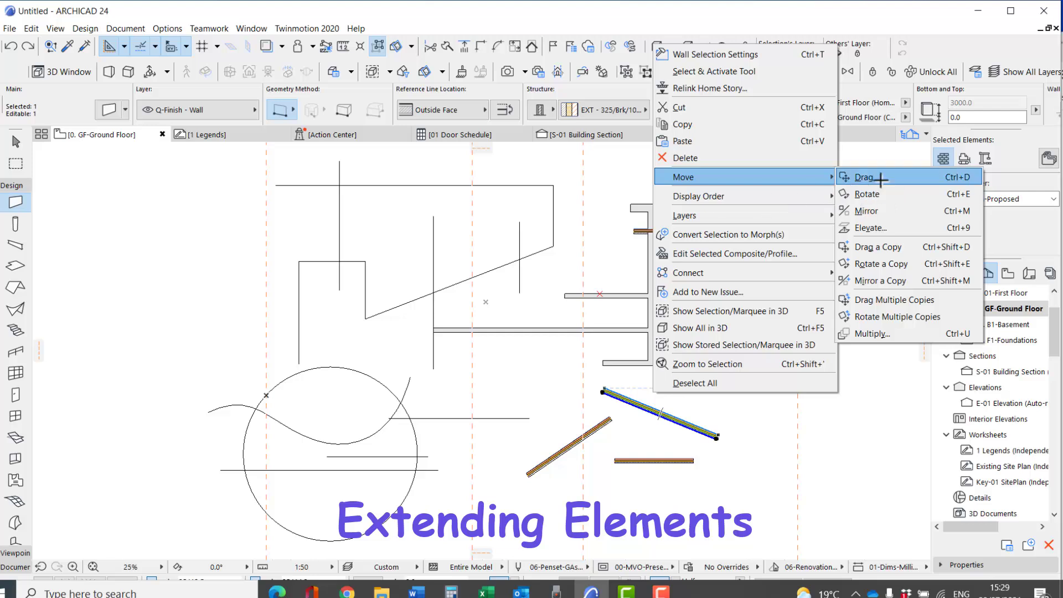
click(861, 176)
click(604, 391)
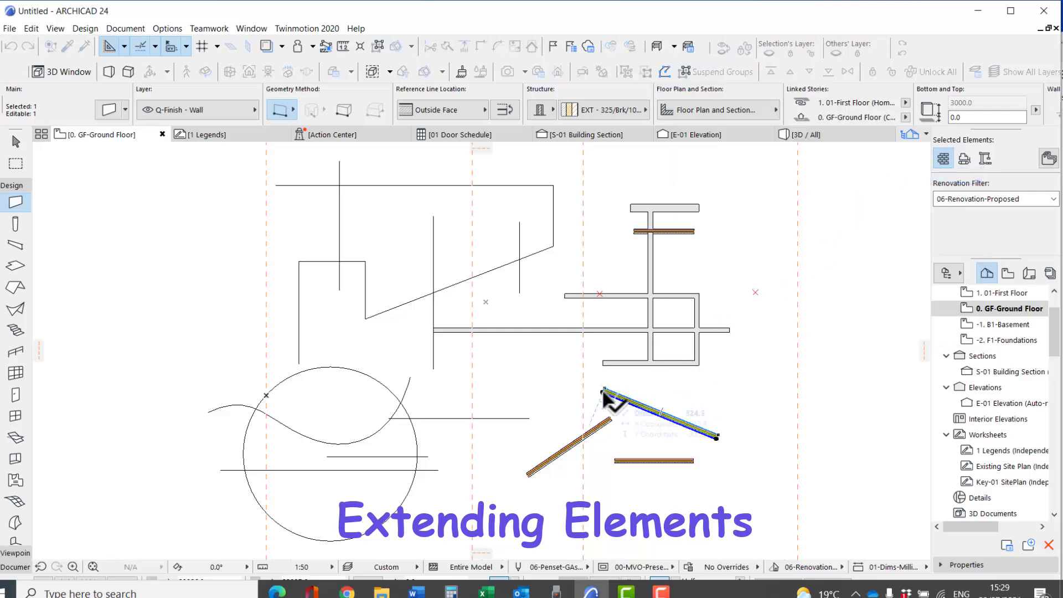
click(671, 419)
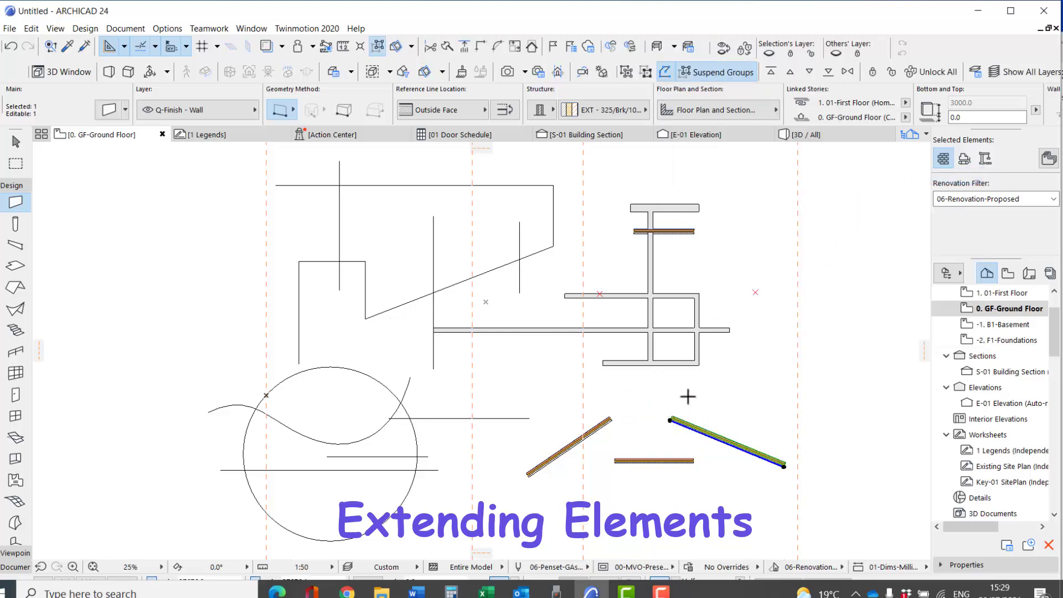
key(Escape)
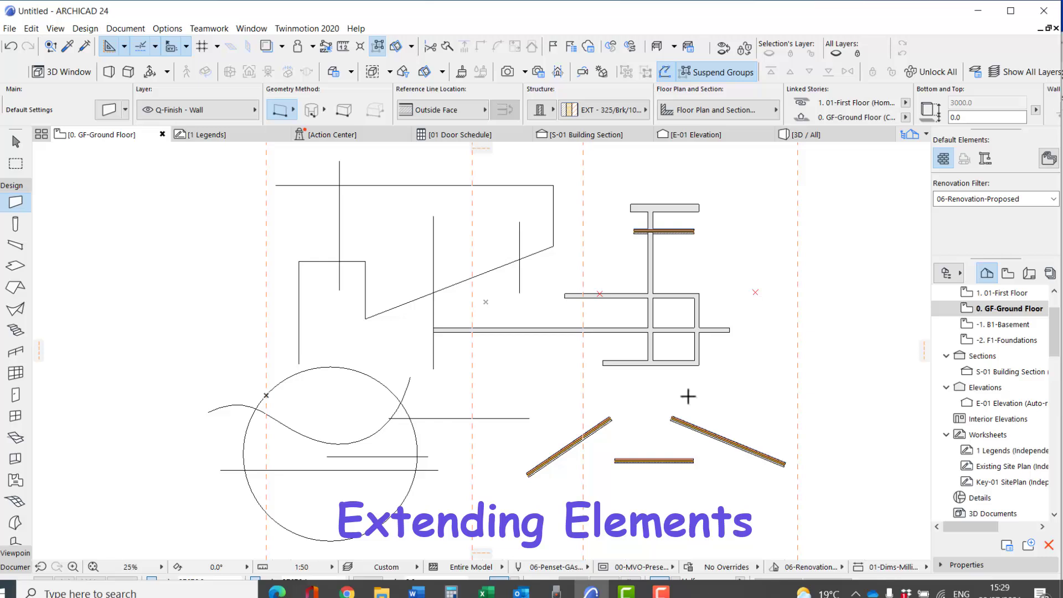
Step: With the Wall tool active, extend the moved sloping wall's upper end to the projected line of the diagonal brick wall
click(16, 202)
key(shift)
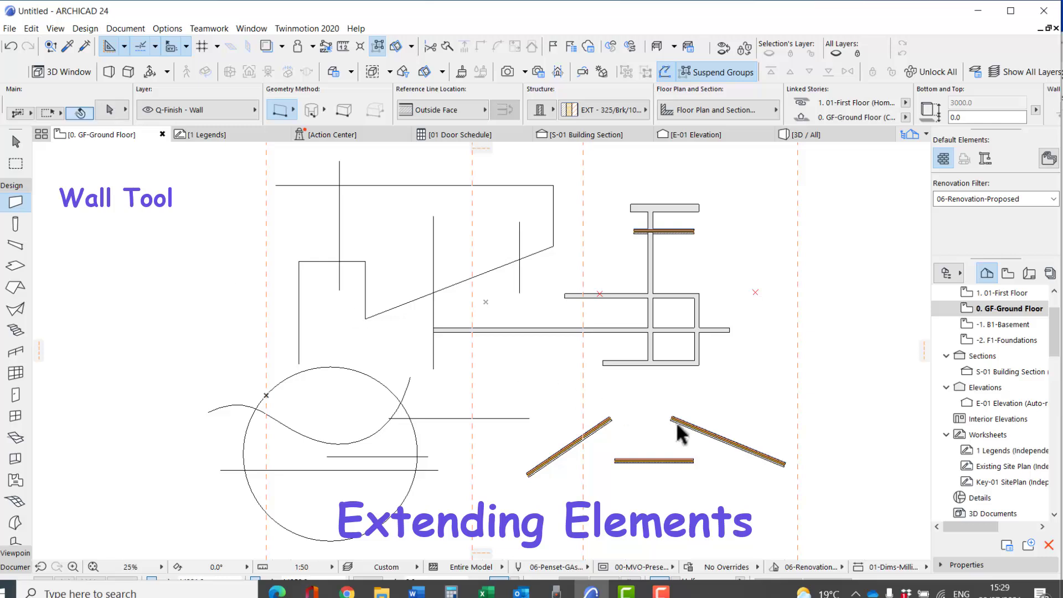
shift+click(702, 435)
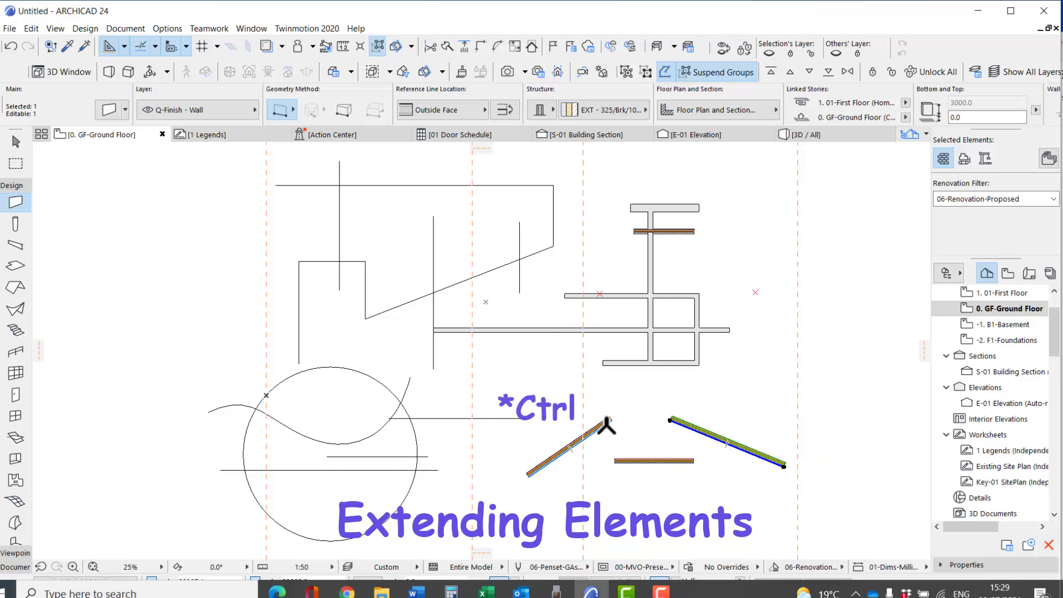
ctrl+click(604, 426)
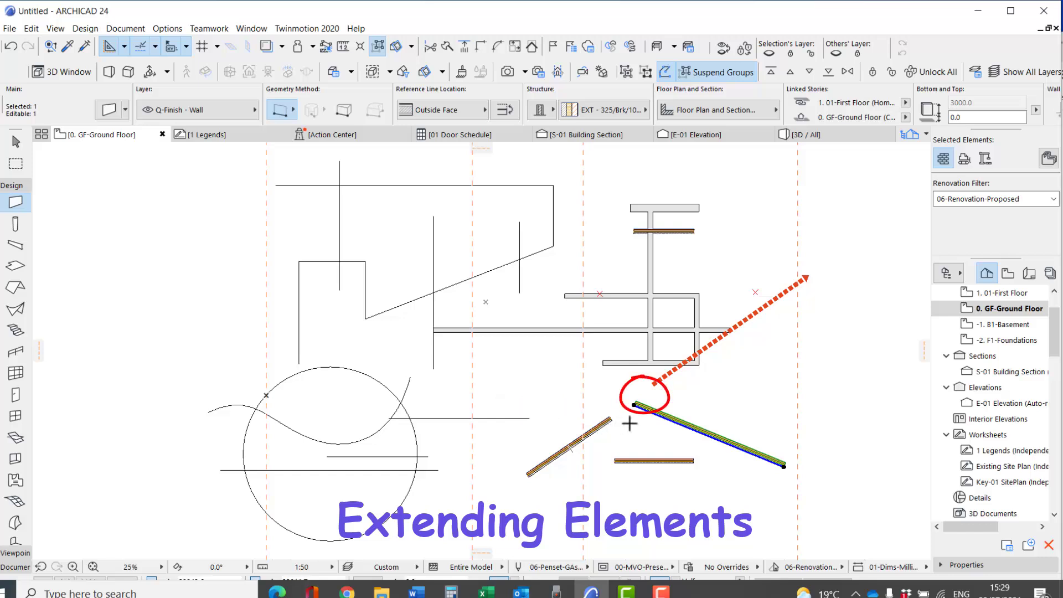
key(Escape)
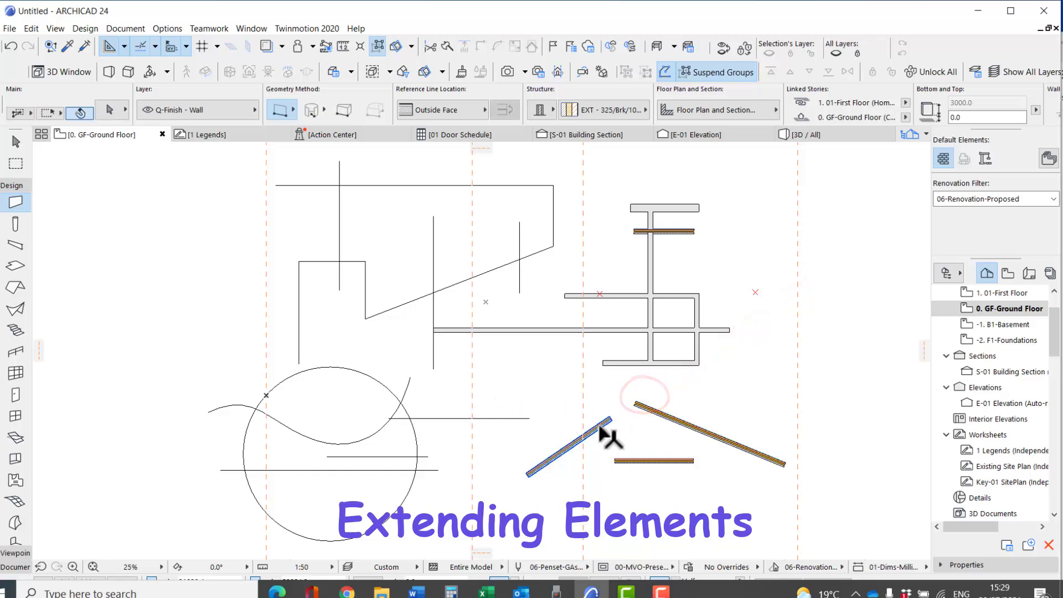
Step: Extend the diagonal brick wall's upper end to meet the other sloping wall in a corner
shift+click(603, 428)
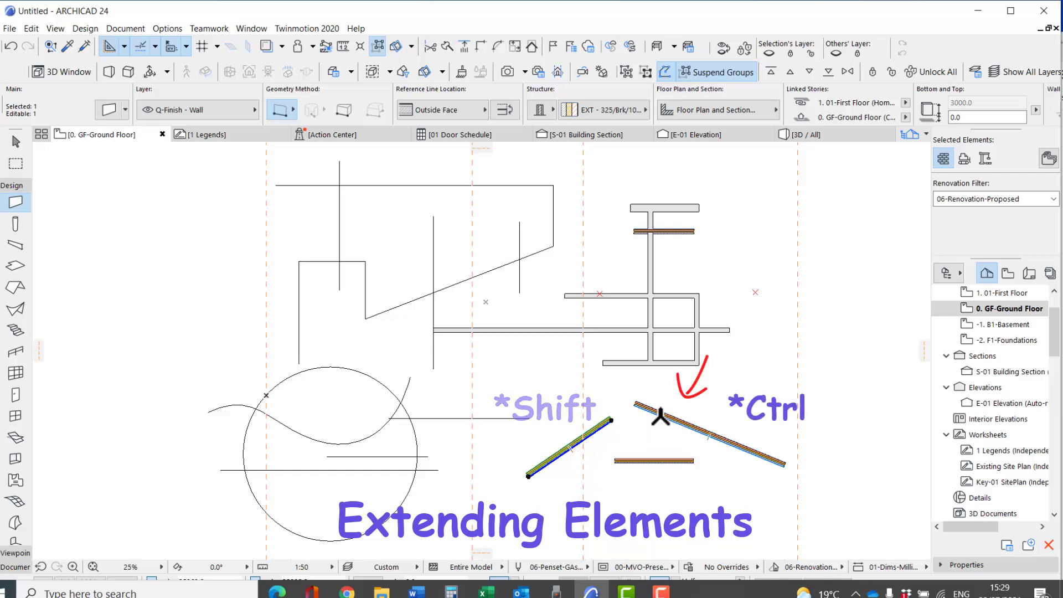
ctrl+click(660, 416)
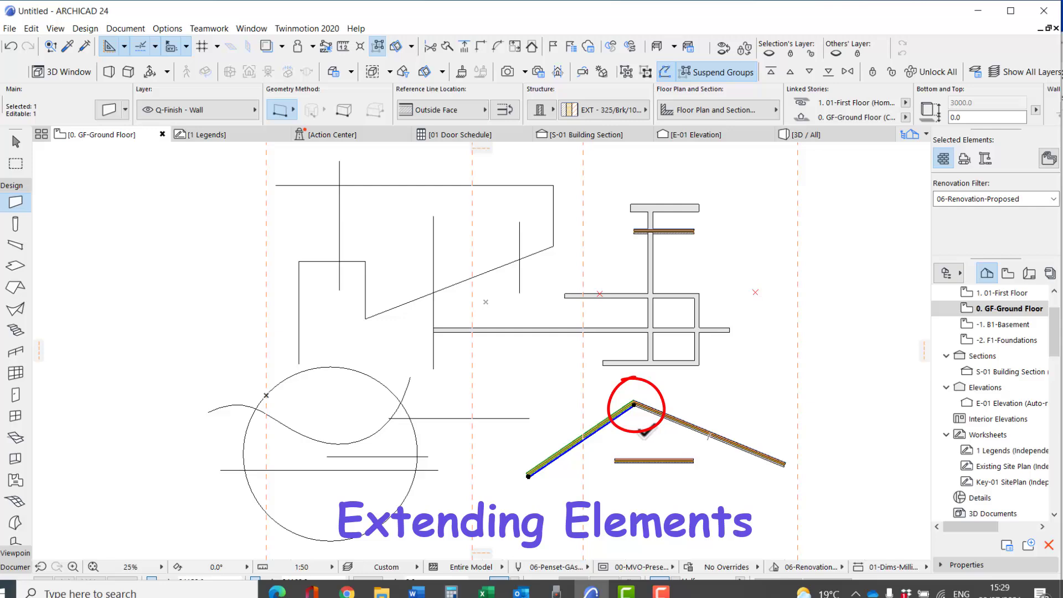
scroll(642, 438, up, 7)
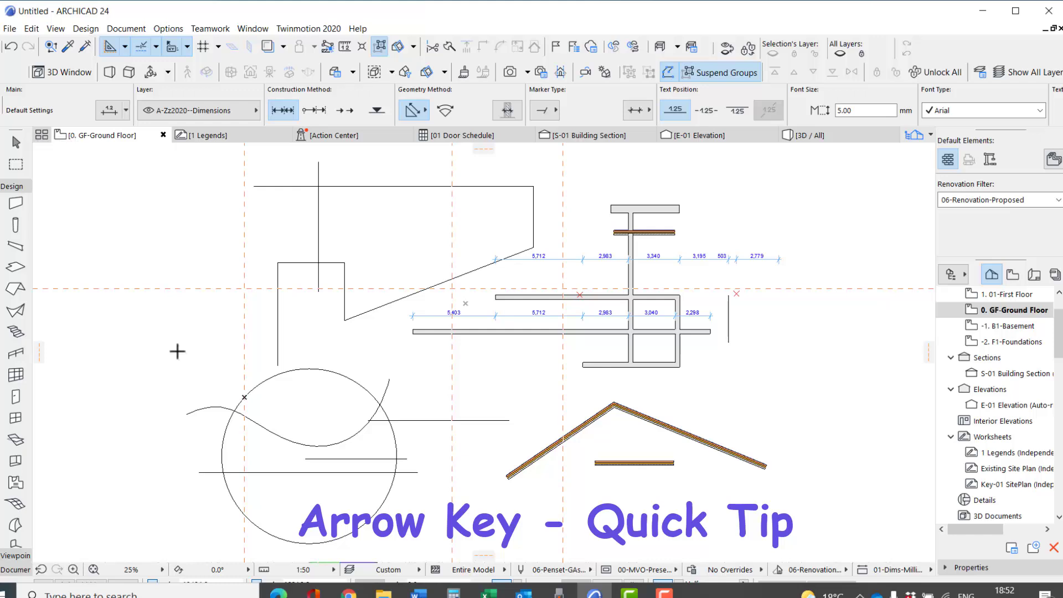
Step: Select the polyline with the Arrow tool, deselect it and activate the Wall tool
key(w)
click(276, 356)
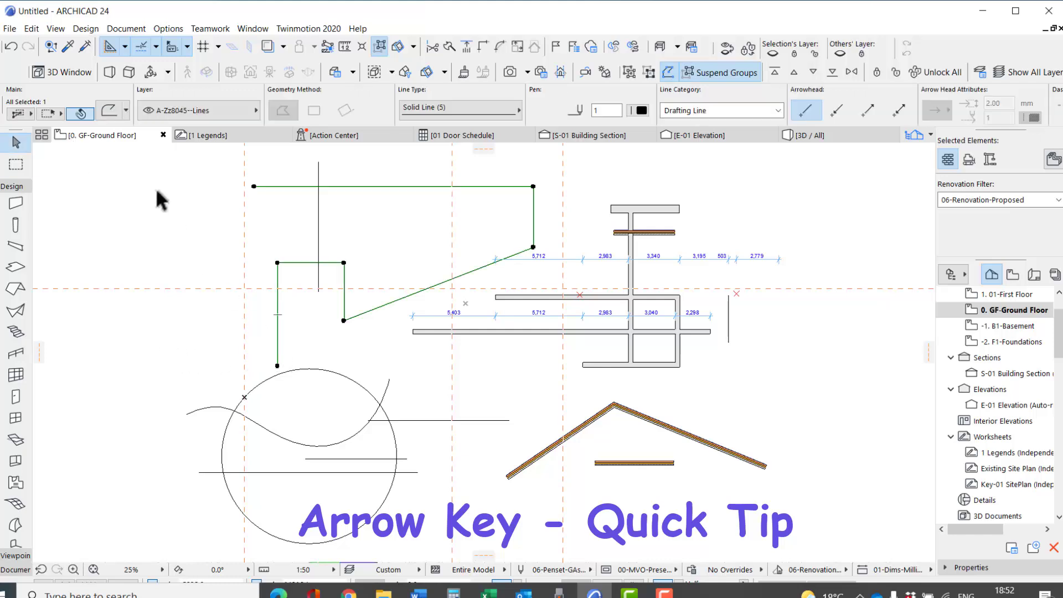
click(154, 186)
click(16, 203)
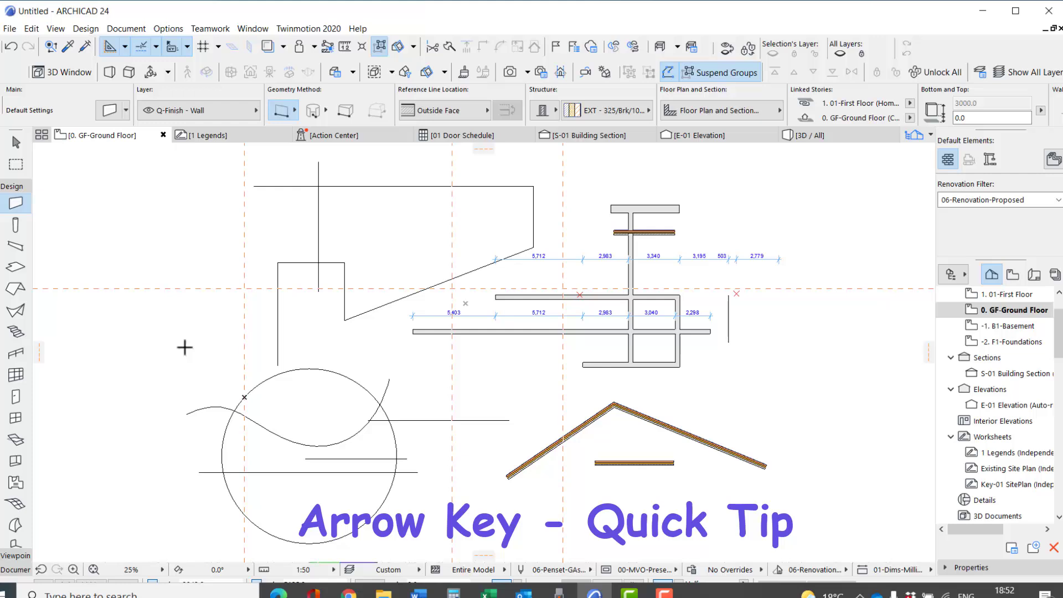
Step: With the Wall tool active, temporarily switch to selection to pick the polyline and the curved line, then deselect
key(shift)
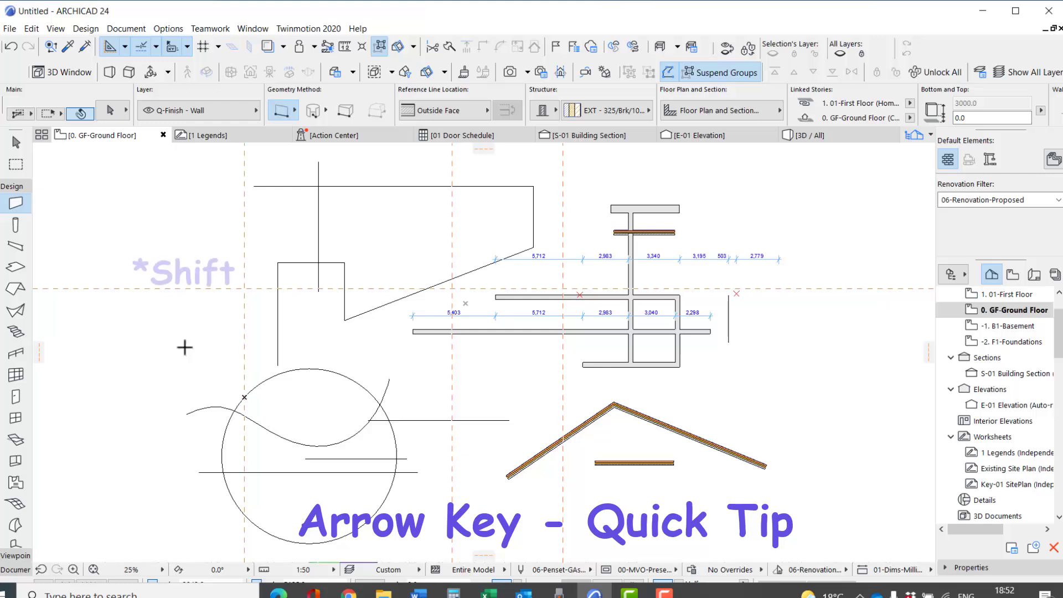
shift+click(270, 270)
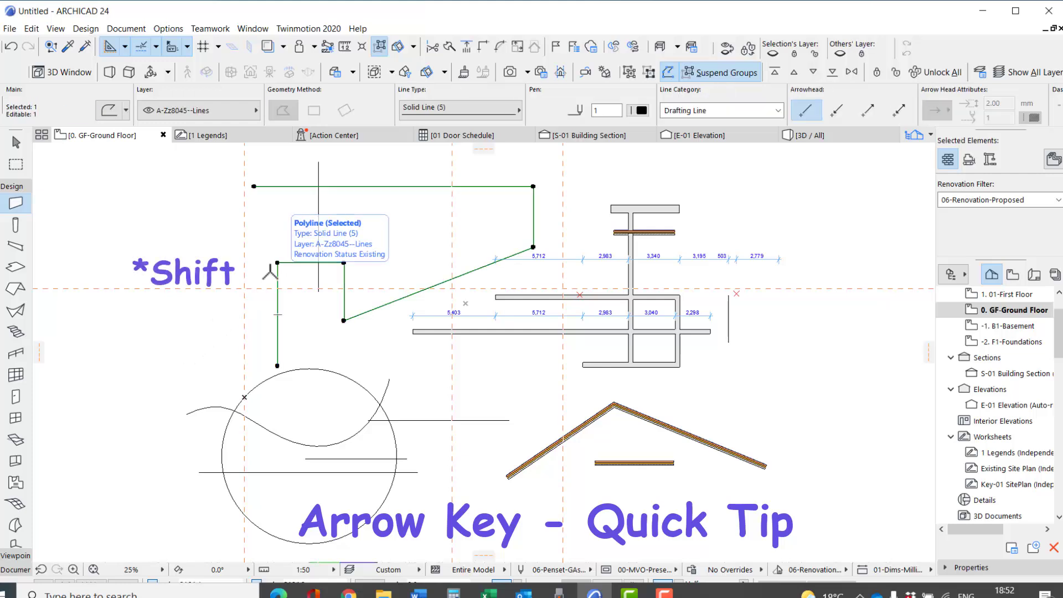
shift+click(217, 406)
key(Escape)
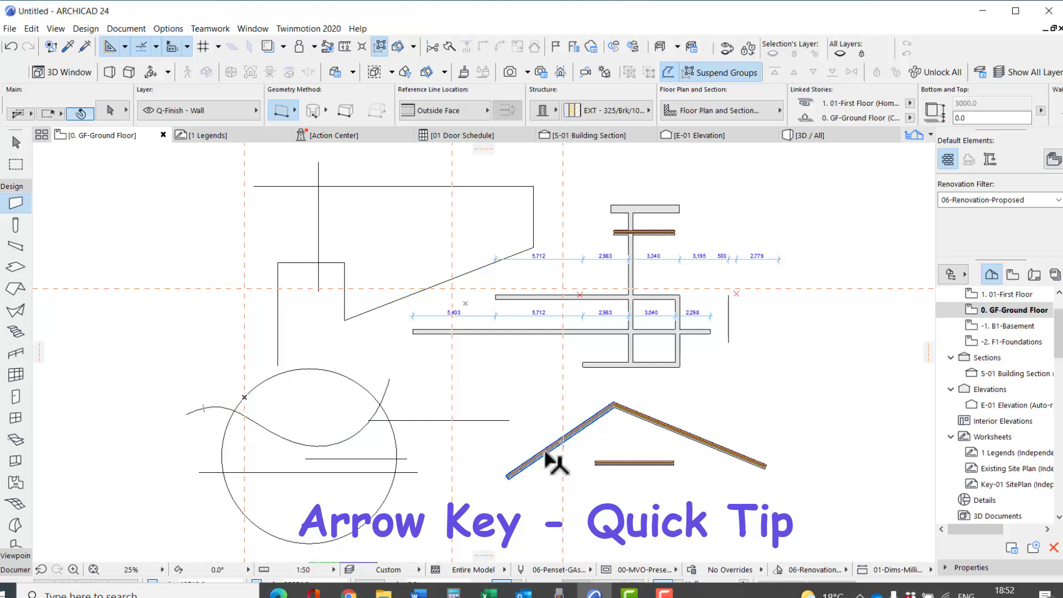
Step: Activate the Roof tool, temporarily switch to selection to pick the upper long horizontal wall, then deselect it
click(21, 286)
shift+click(509, 300)
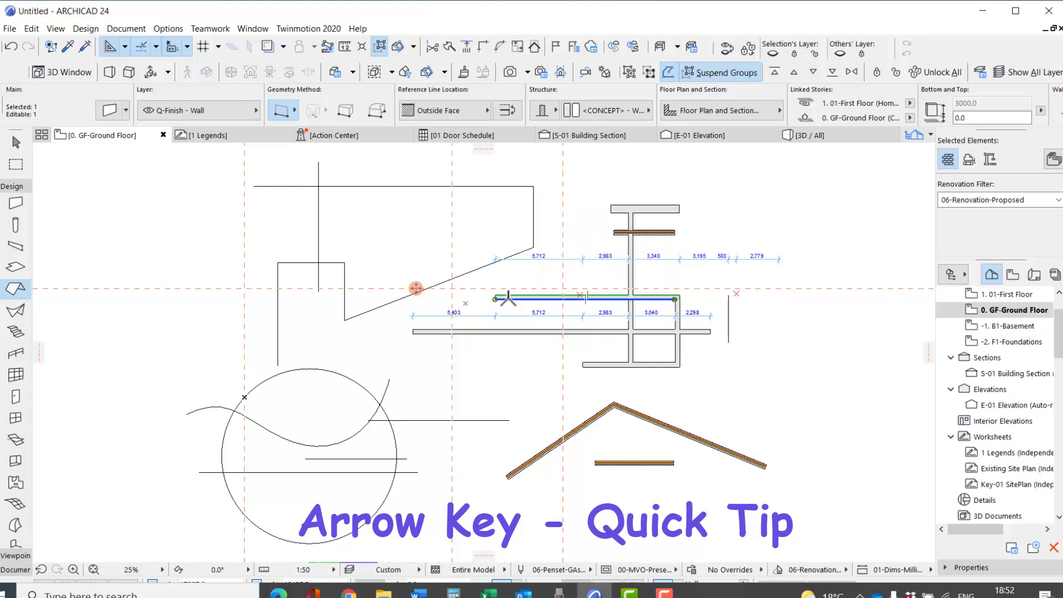
key(Escape)
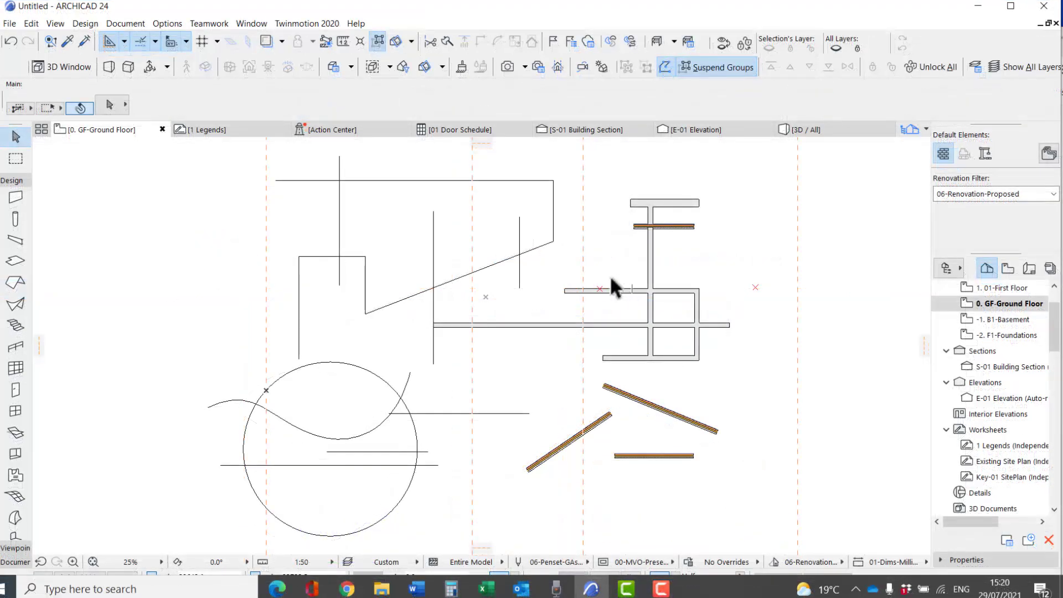
Step: Split the upper horizontal wall at the dashed grid line crossing its left part, and undo the split
click(613, 282)
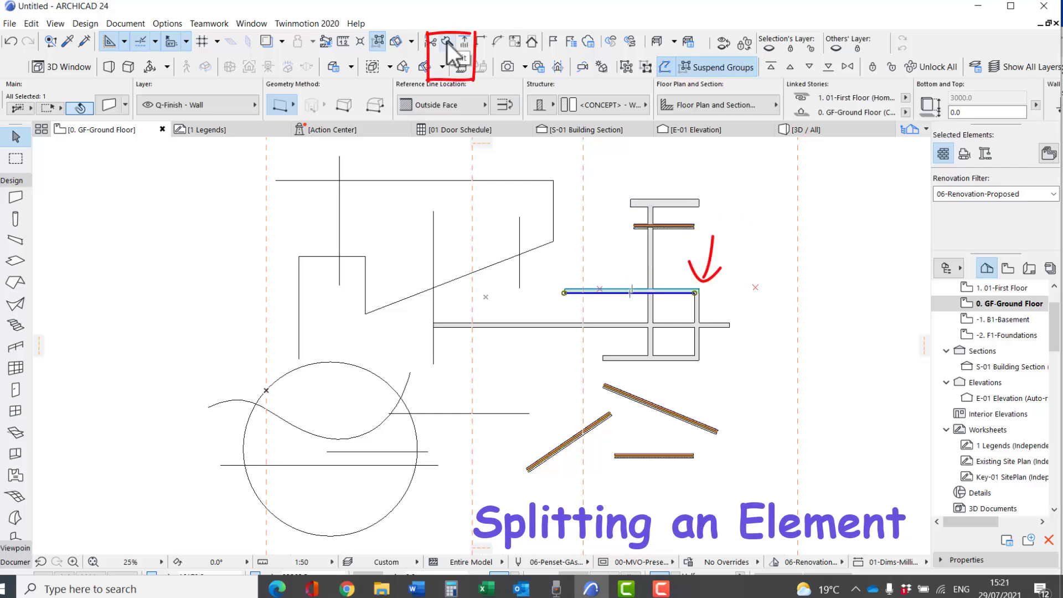
click(447, 42)
click(584, 289)
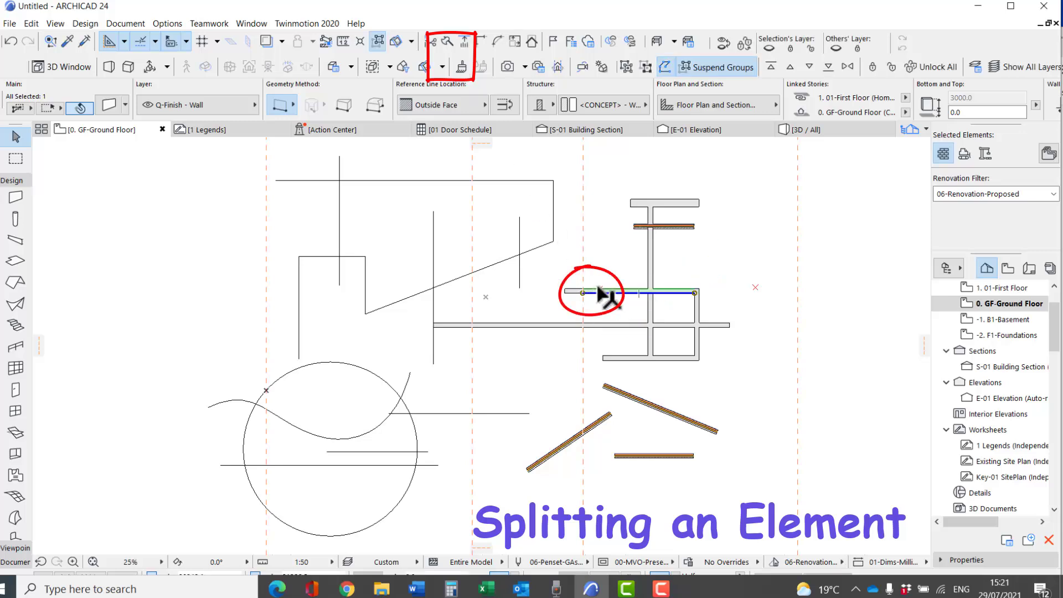
key(ctrl+z)
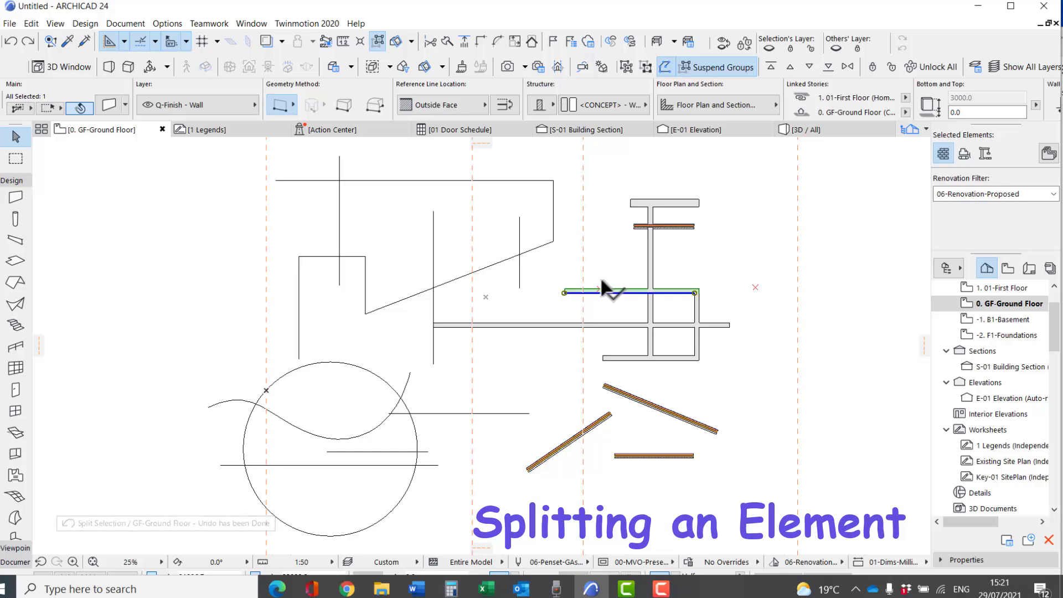
Step: Split the long horizontal wall at the first dashed grid line crossing it, keep the longer part selected, and deselect it
click(33, 24)
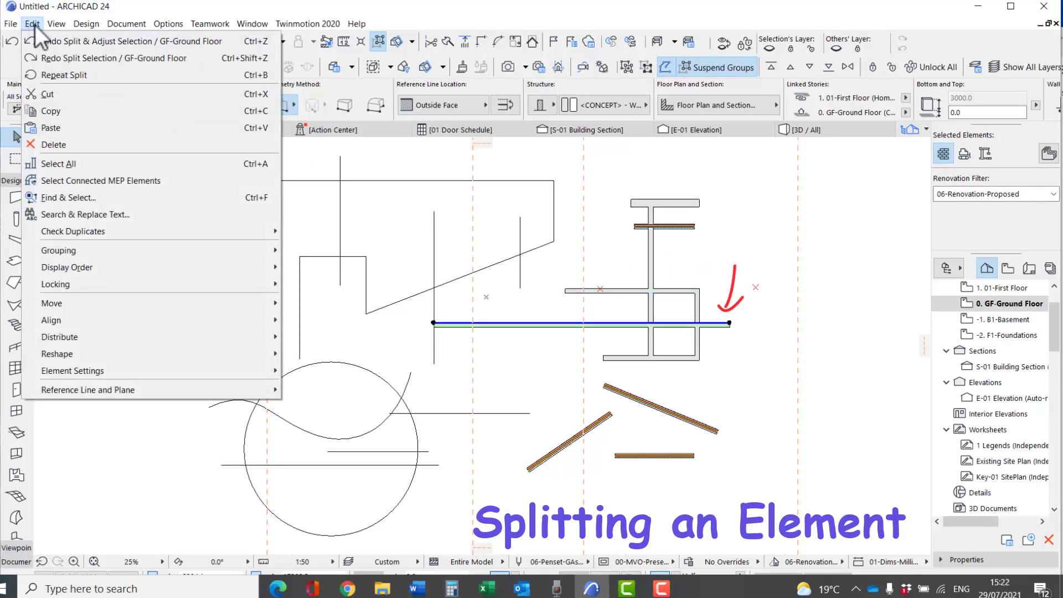
mouse_move(63, 350)
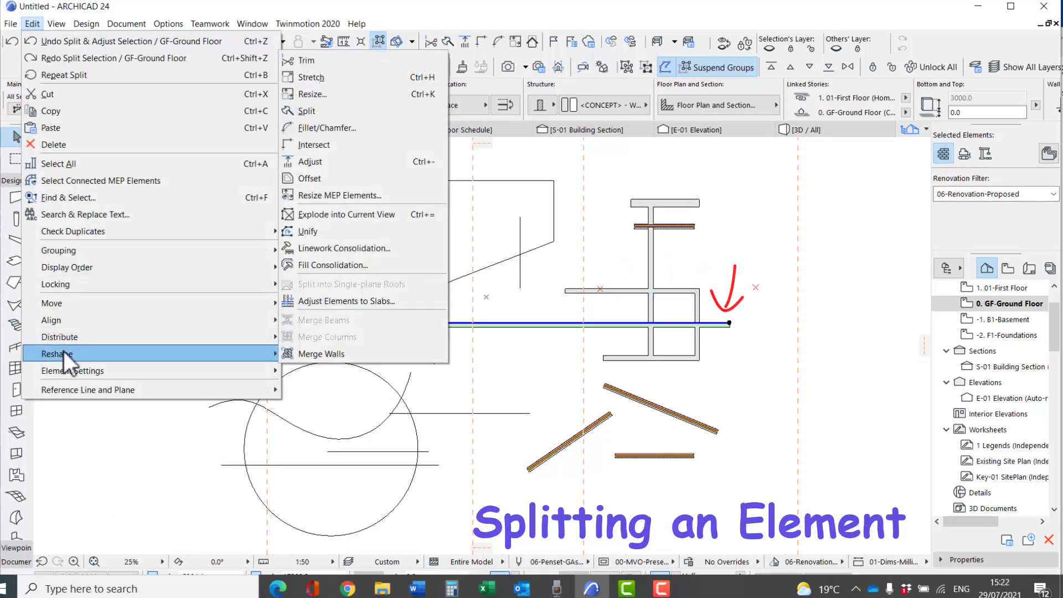
click(306, 111)
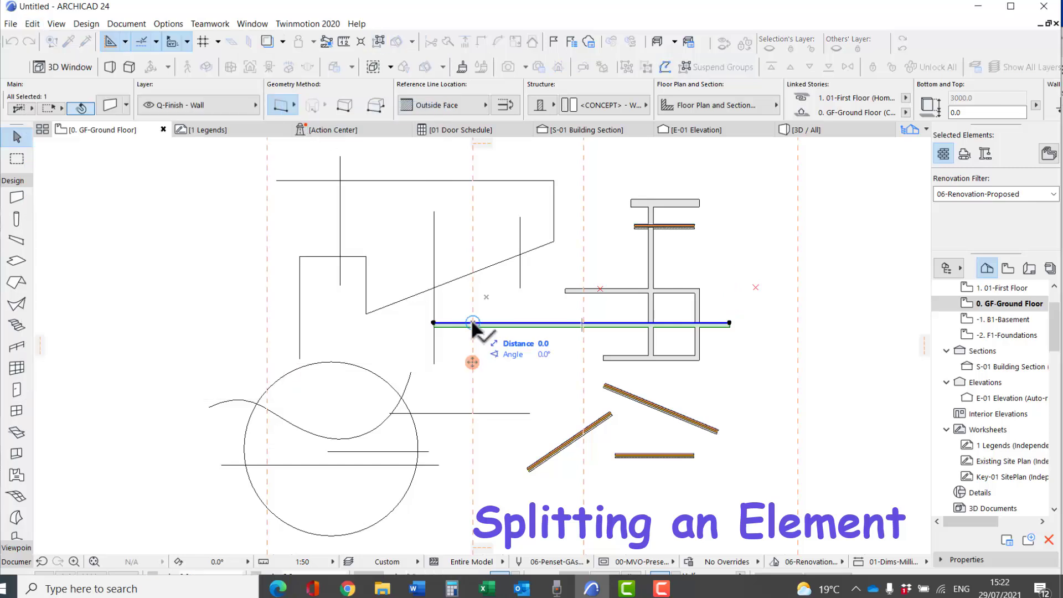
click(473, 382)
click(524, 357)
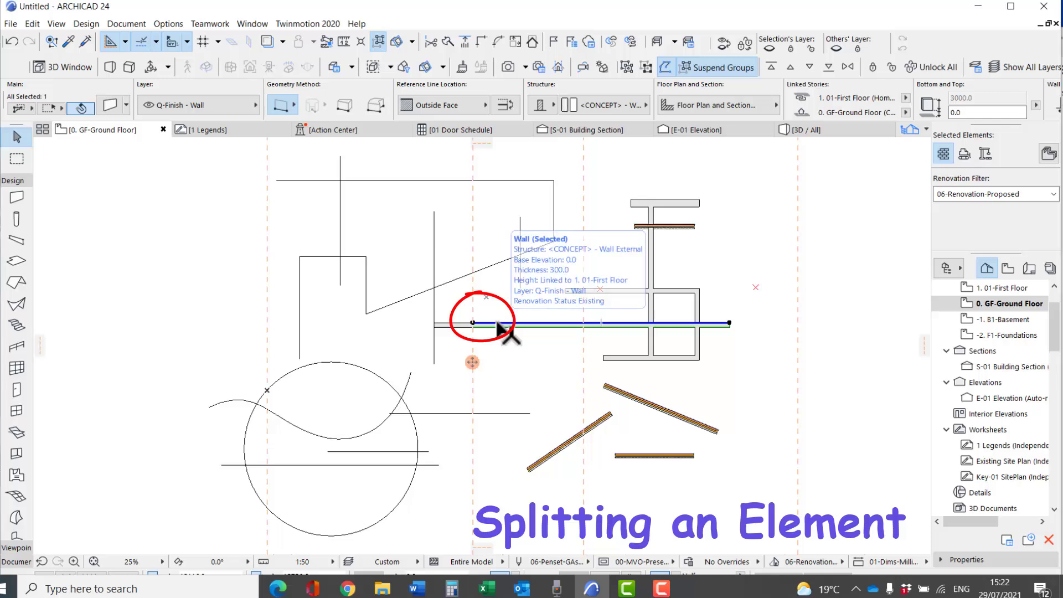
click(497, 322)
key(Escape)
key(Escape)
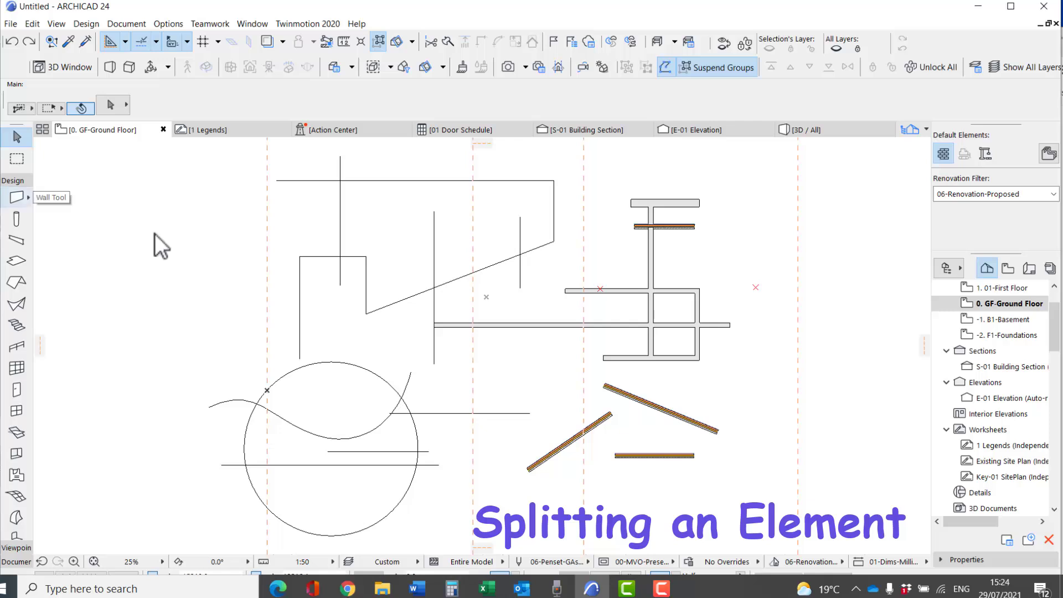
Step: With the Wall tool active, select the long horizontal wall's right-hand part and split it at the next dashed grid line
click(16, 198)
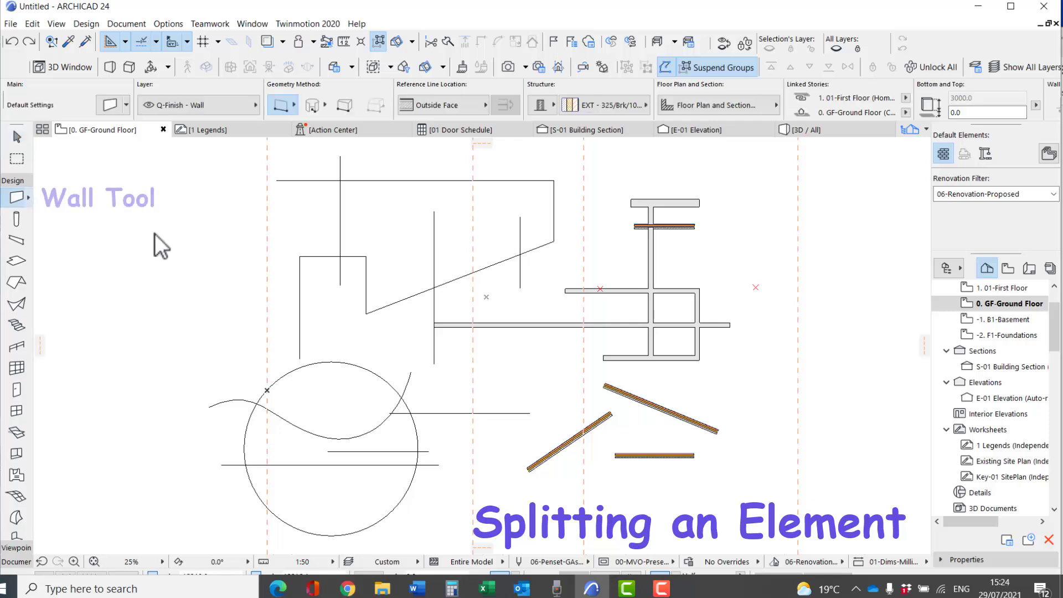
shift+click(562, 323)
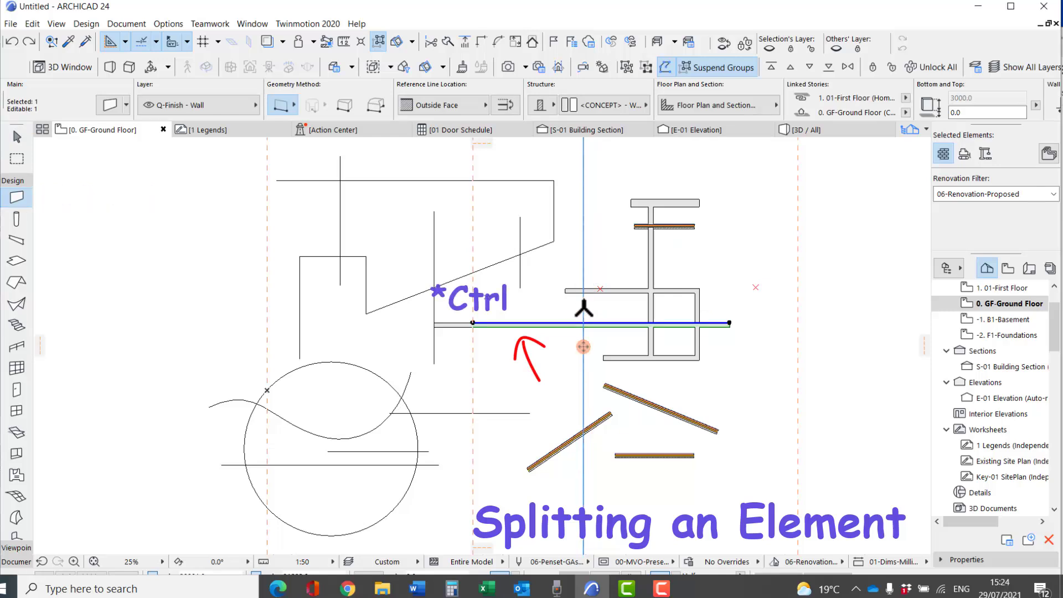
ctrl+click(583, 323)
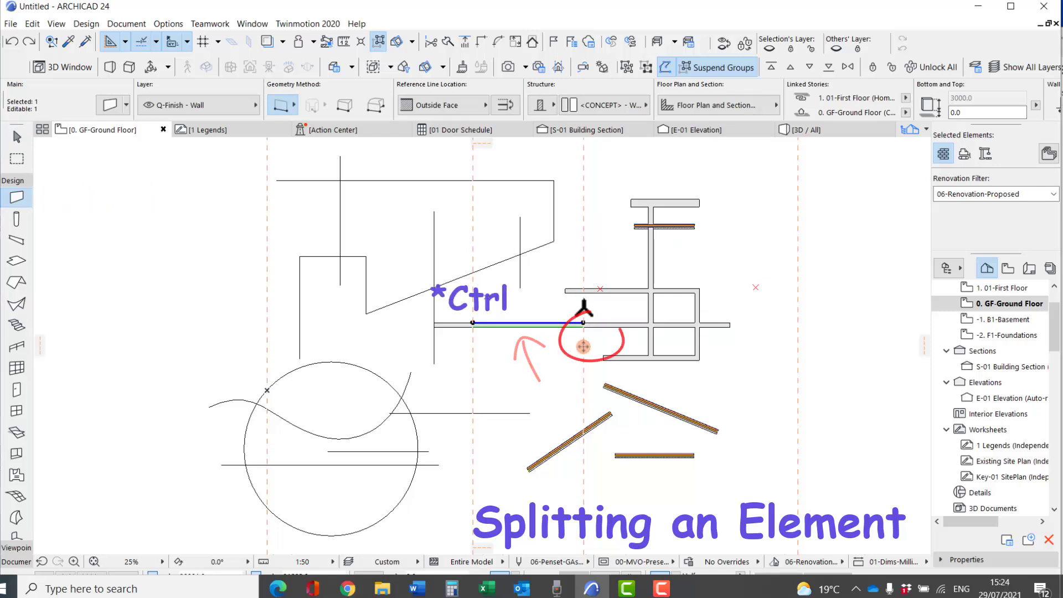
Step: Split the long wall's part beyond the grid line at the tall vertical wall, and select the remaining end piece for splitting
click(623, 327)
click(623, 327)
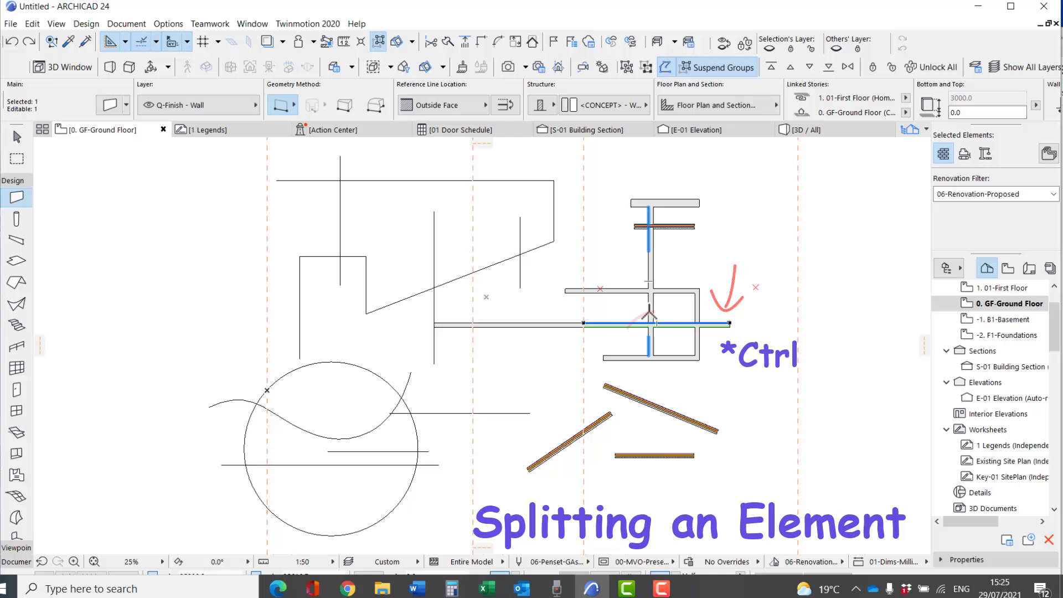
ctrl+click(649, 313)
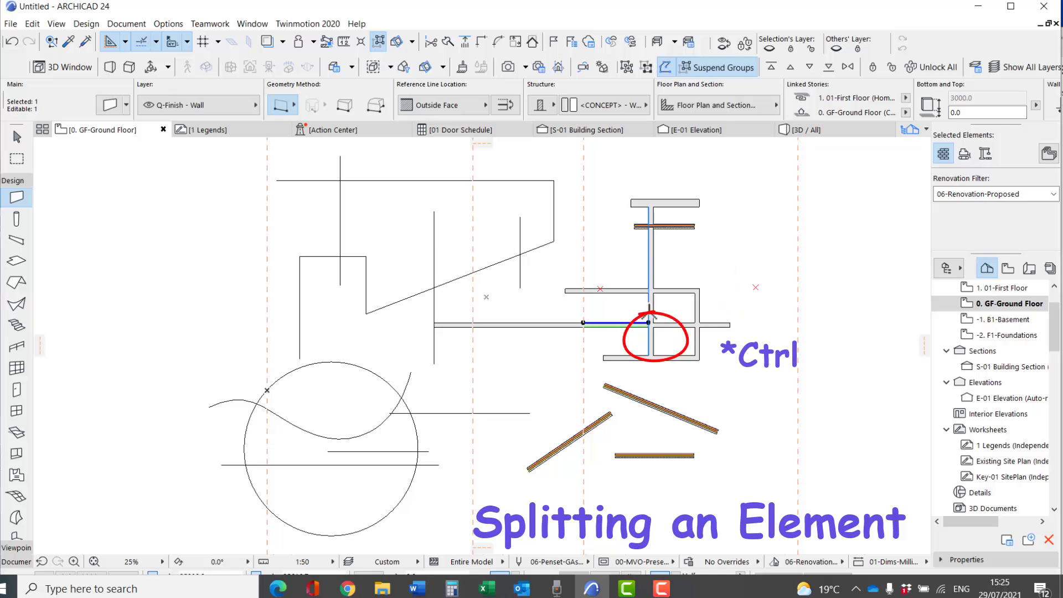
key(Escape)
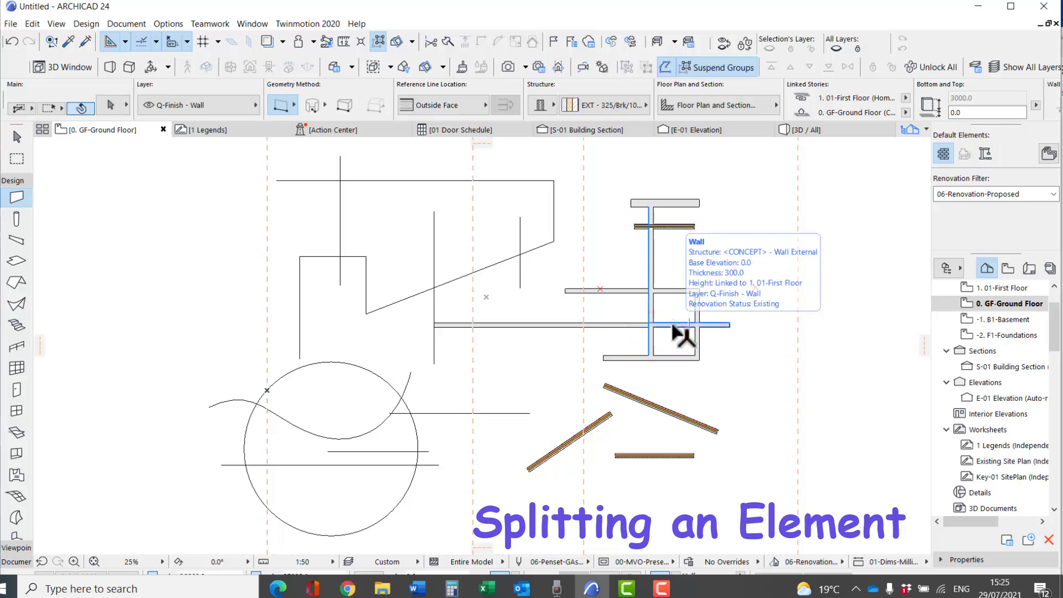
click(673, 326)
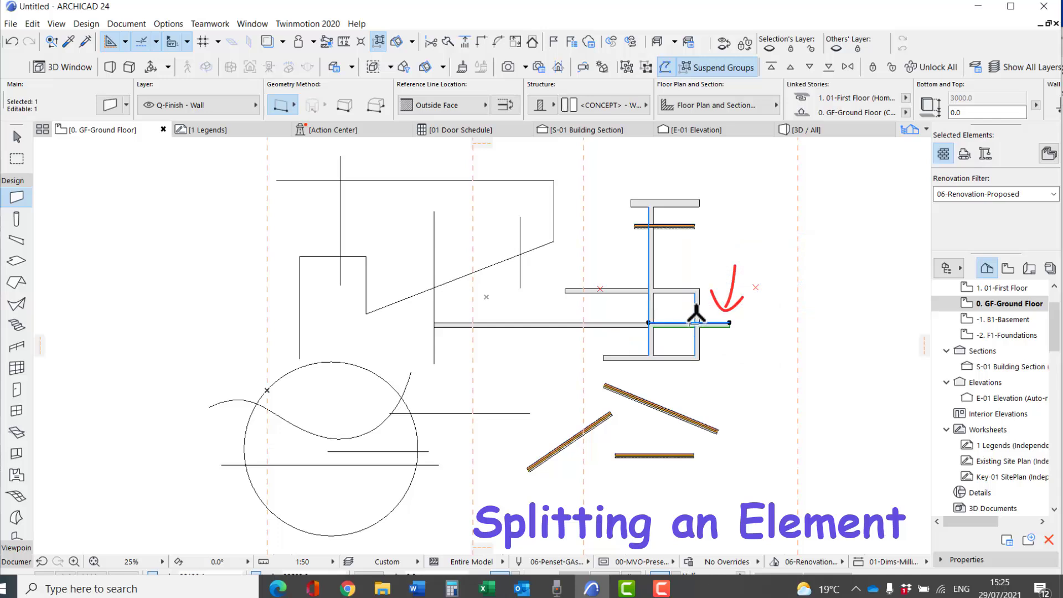
click(88, 67)
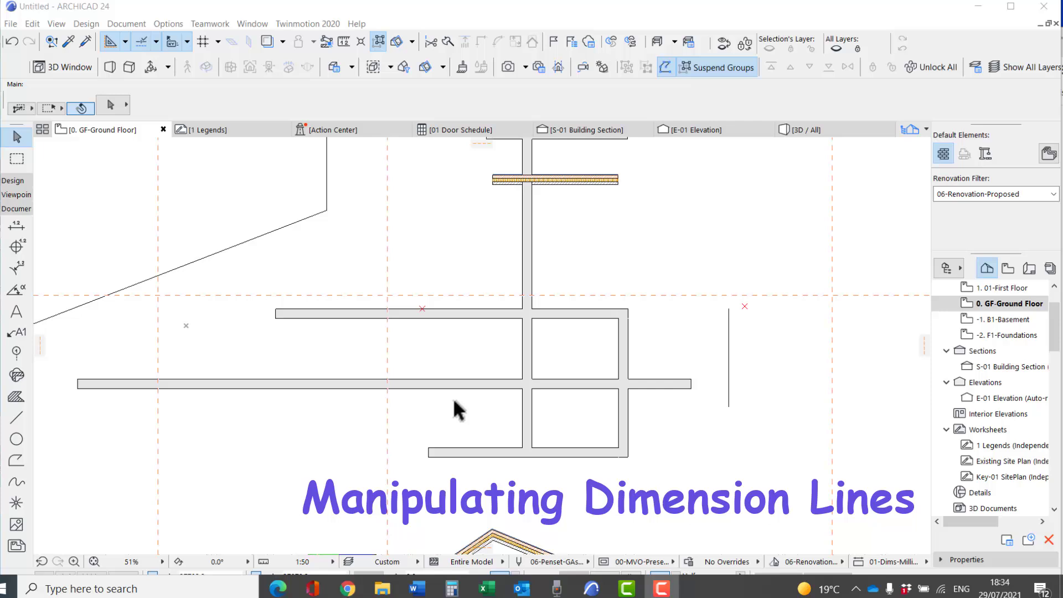
Step: Dimension the upper horizontal wall's left end, the tall vertical wall, the right corner, the hotspot and the last vertical grid line in one chain above the wall
click(18, 227)
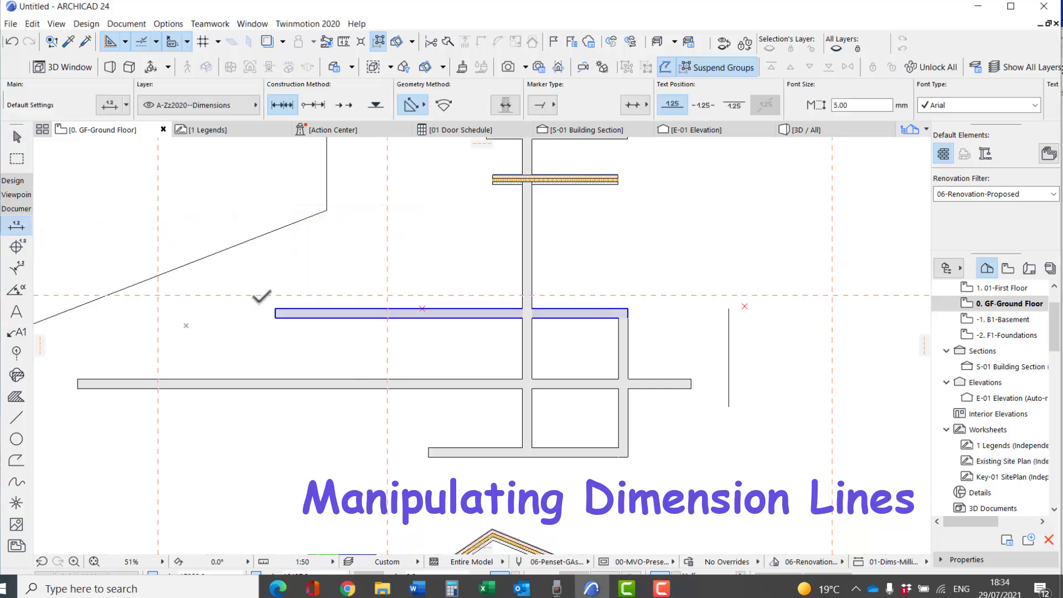
click(275, 309)
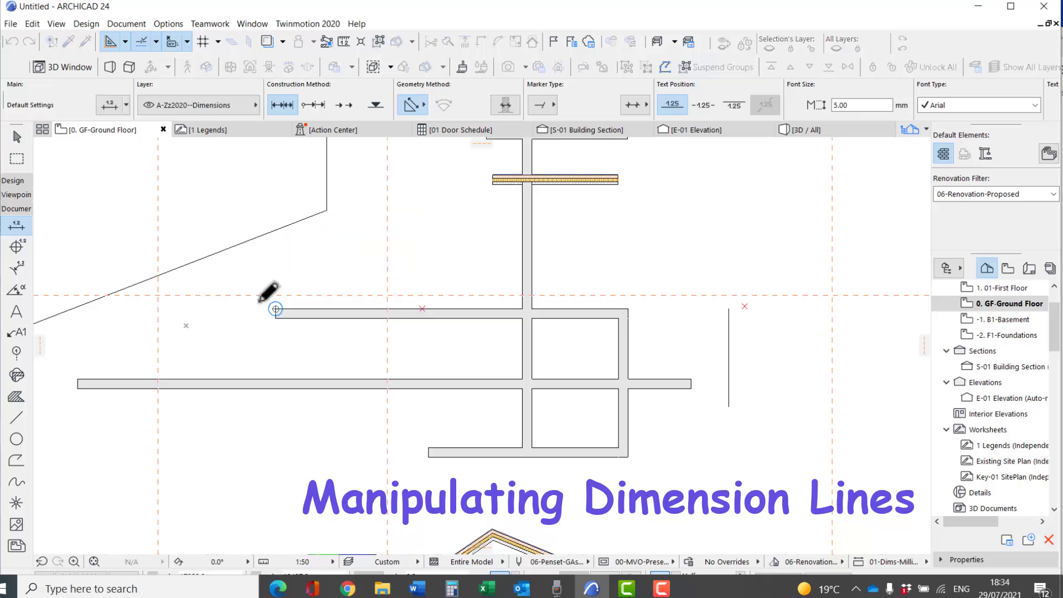
click(523, 308)
click(628, 309)
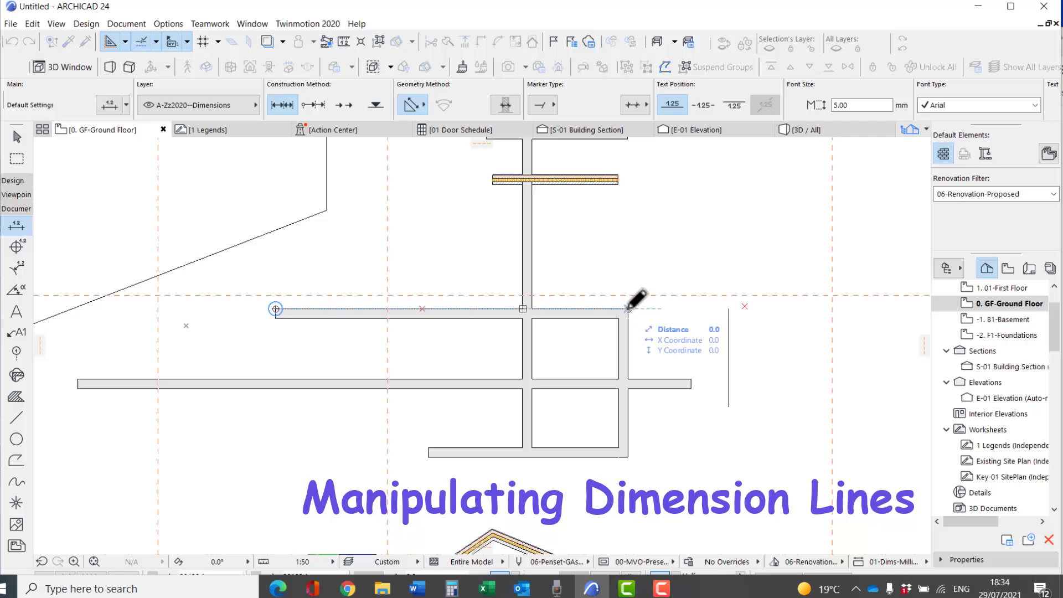
click(745, 306)
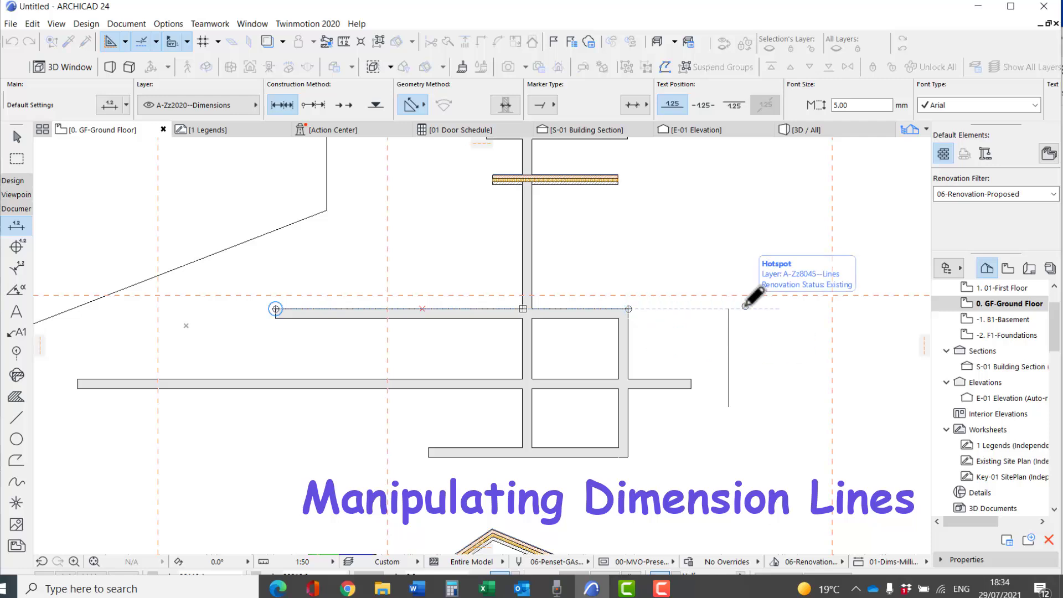
double_click(832, 295)
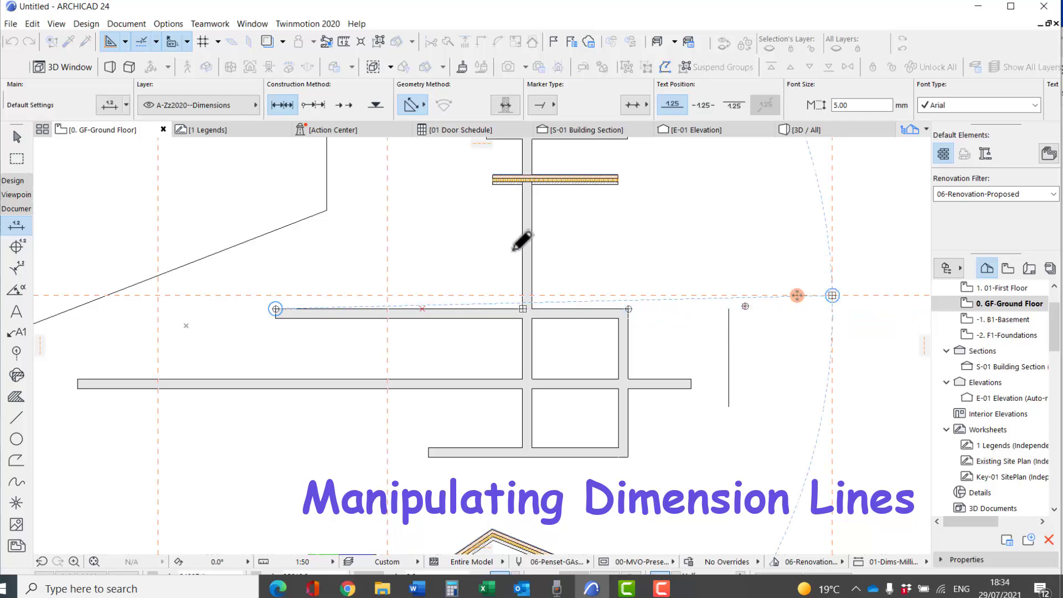
click(565, 235)
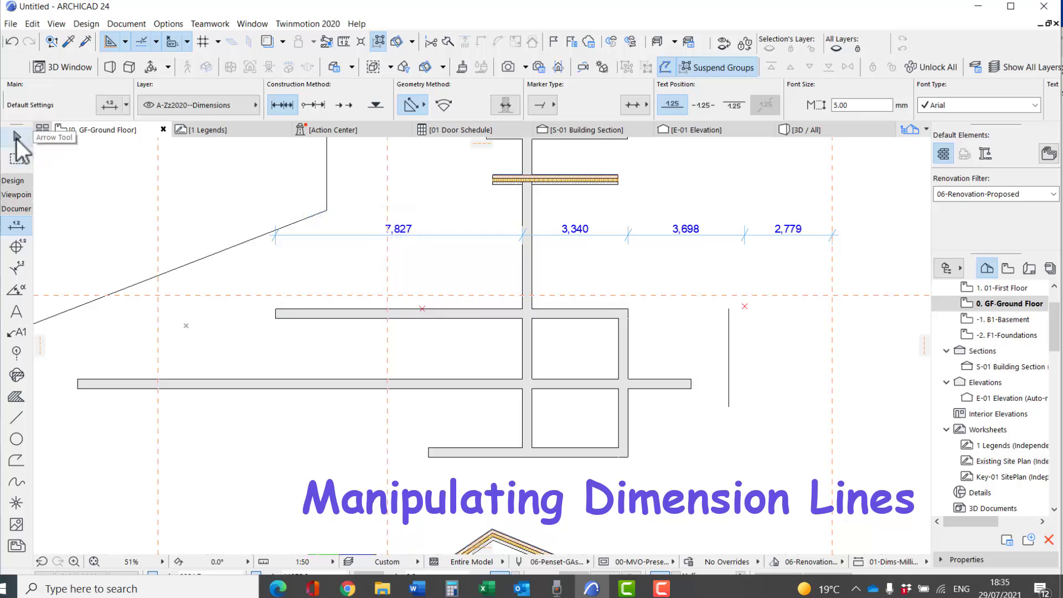
Step: Stretch the dimensioned wall's left end outward until the first dimension segment is about 8,696 mm
click(16, 136)
click(271, 314)
click(276, 317)
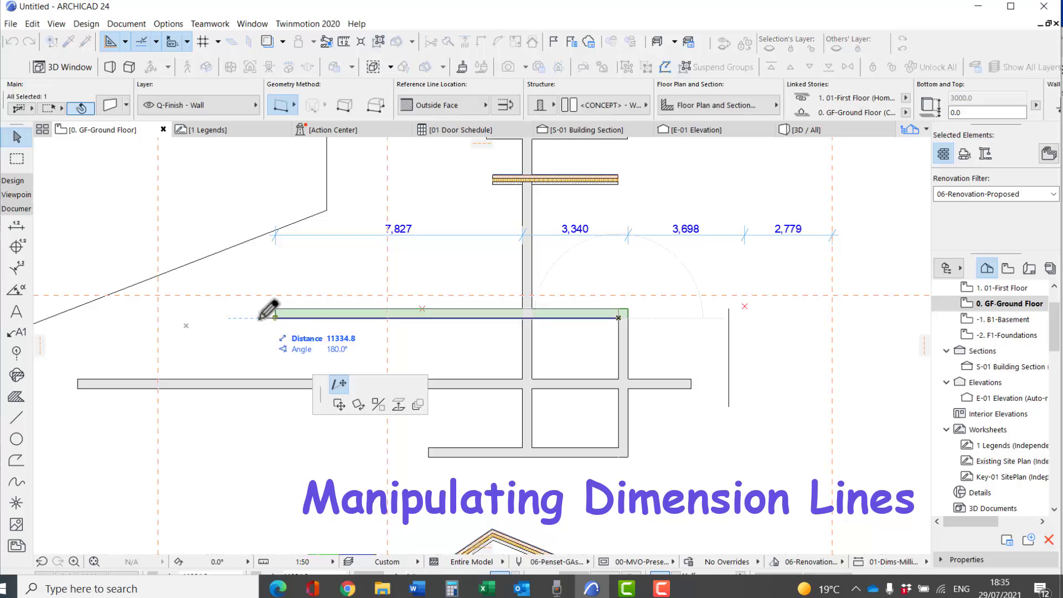
click(248, 318)
key(Escape)
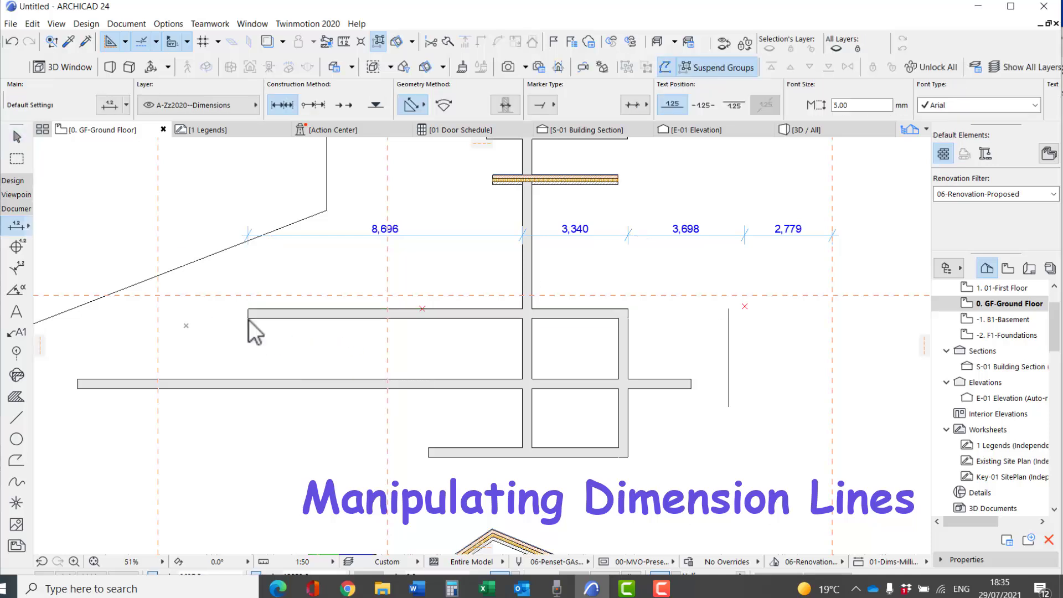
Step: Add the lowest wall's left end and the long horizontal wall's right end as points to the existing dimension line
shift+click(604, 236)
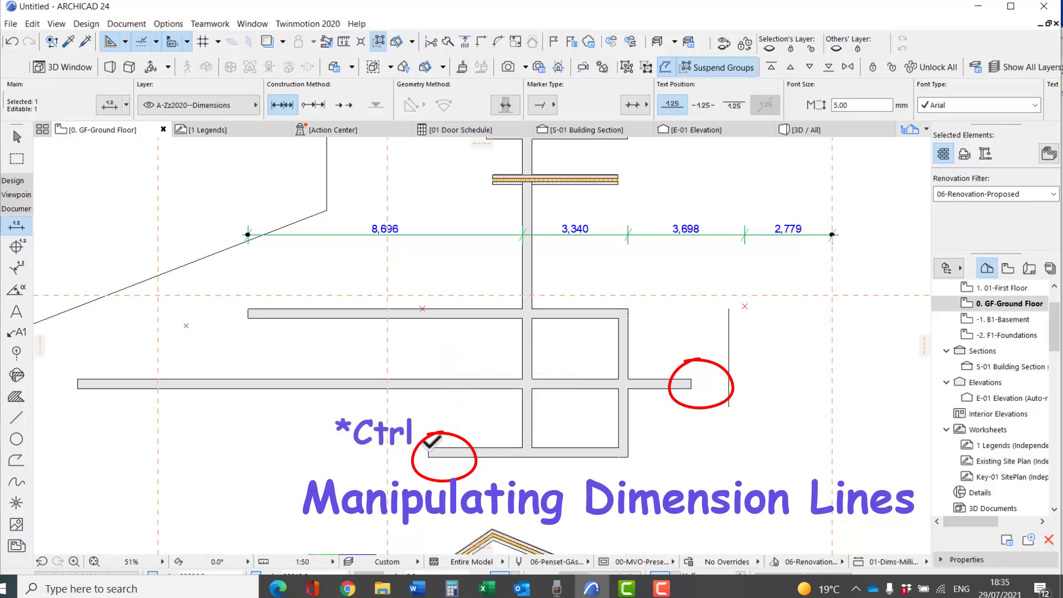
ctrl+click(429, 446)
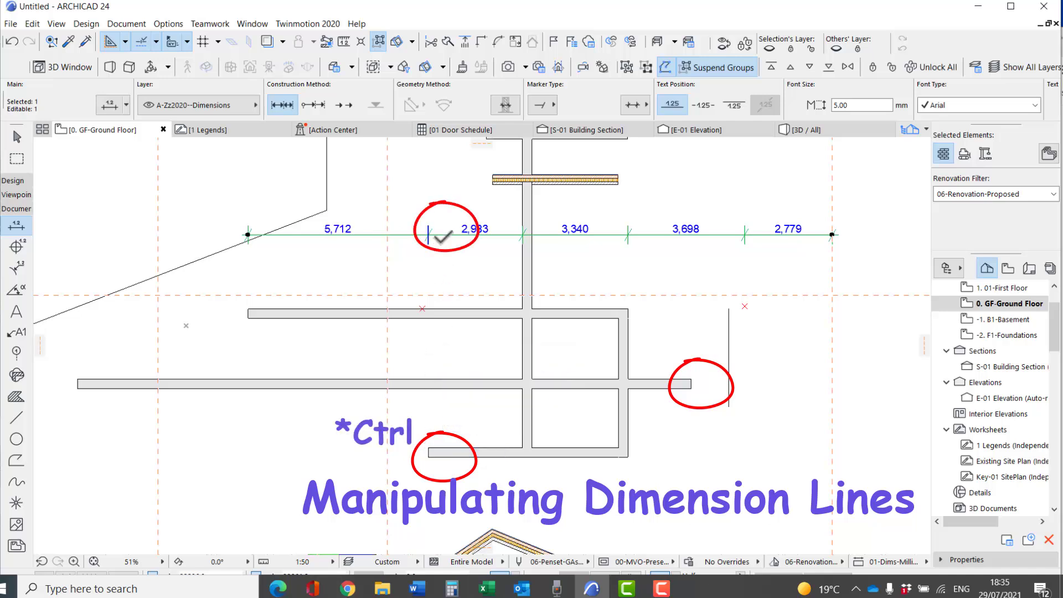
ctrl+click(690, 384)
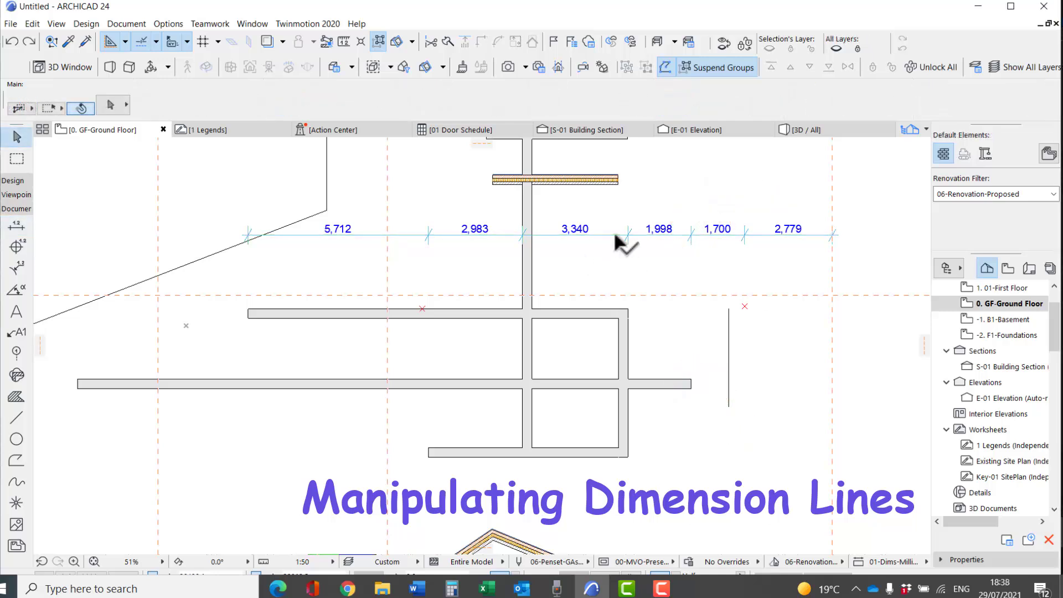
Step: Delete the two dimension points at the long wall's right end and the lowest wall's left end
click(690, 232)
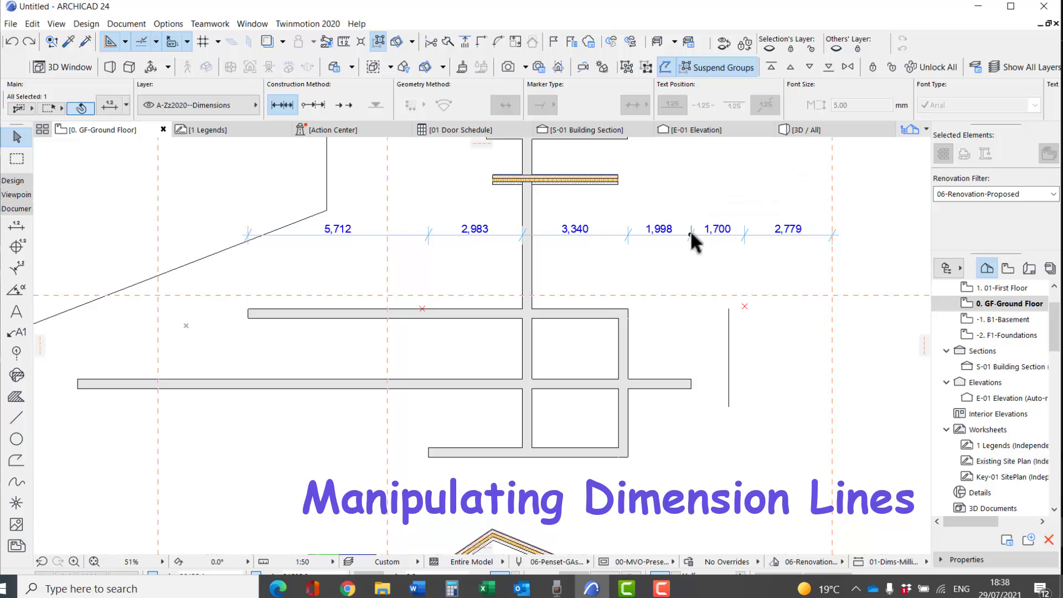
key(Delete)
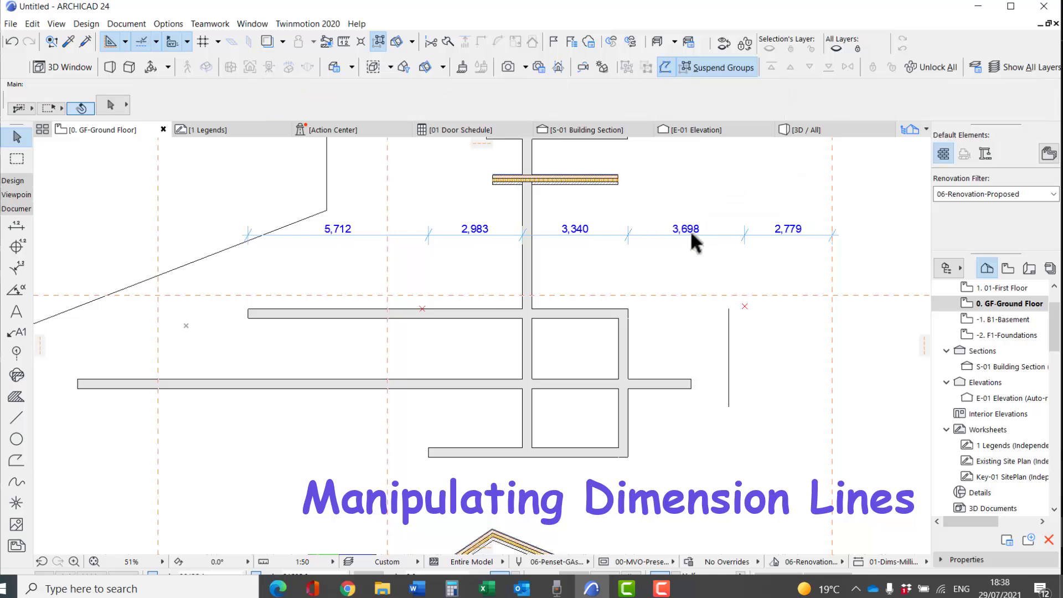
click(427, 232)
key(Escape)
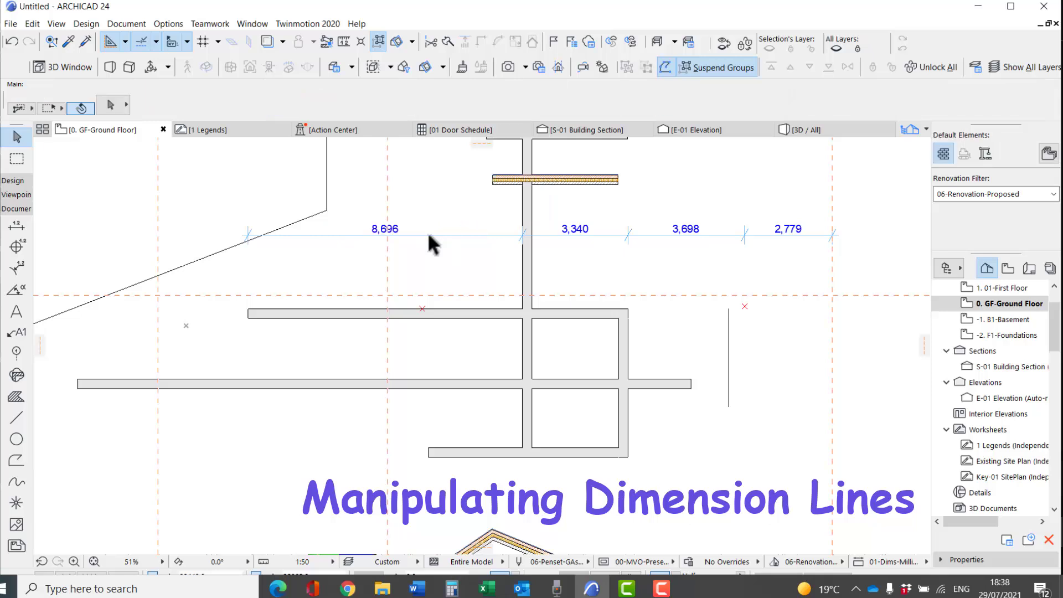
Step: With the Dimension tool, add the lowest wall's left end and the short vertical line's upper end to the dimension line
click(19, 227)
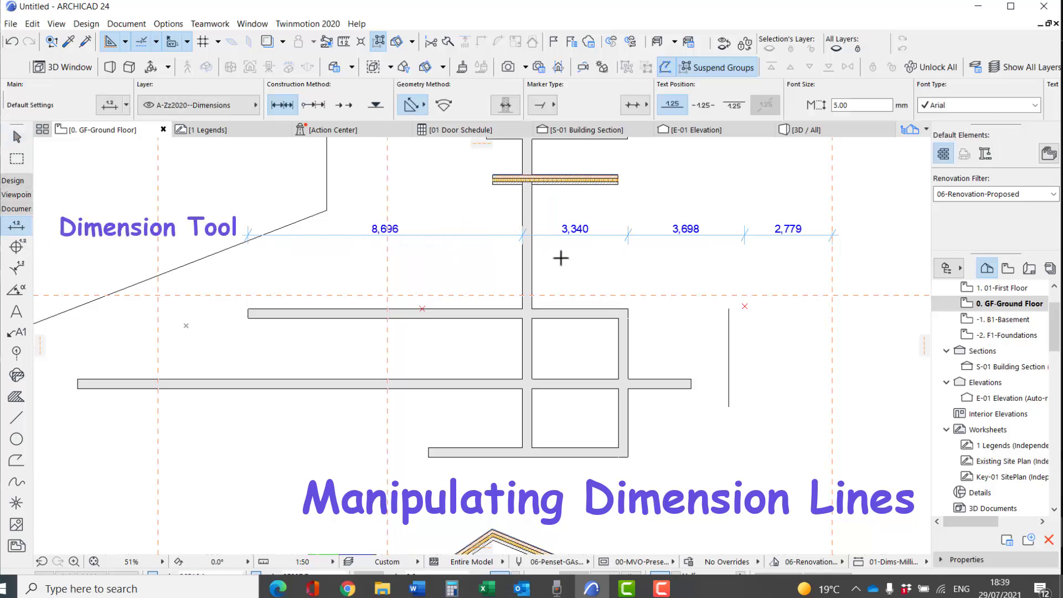
shift+click(486, 236)
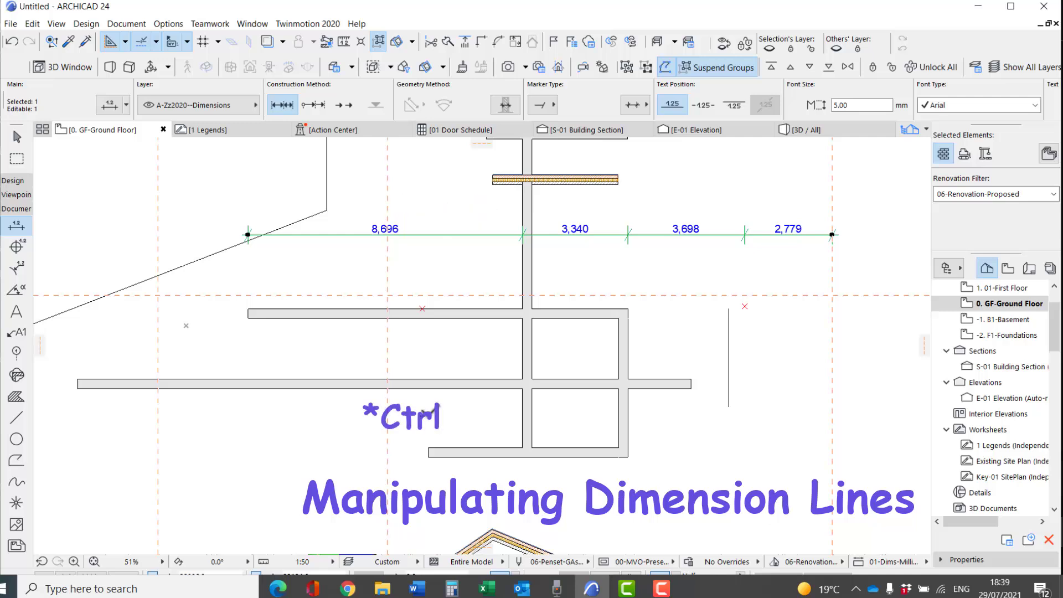
ctrl+click(428, 450)
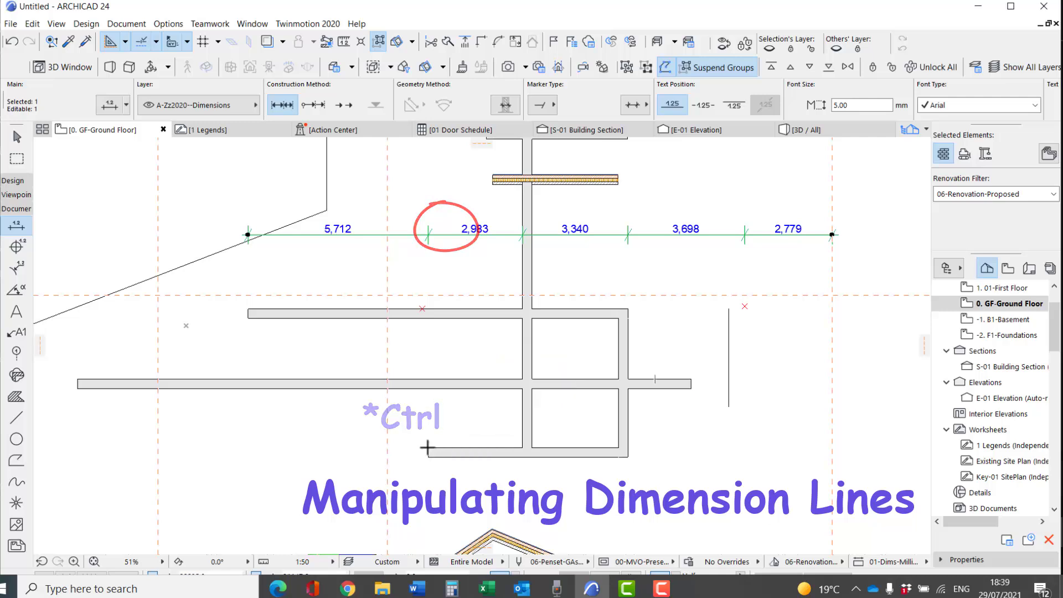
ctrl+click(729, 307)
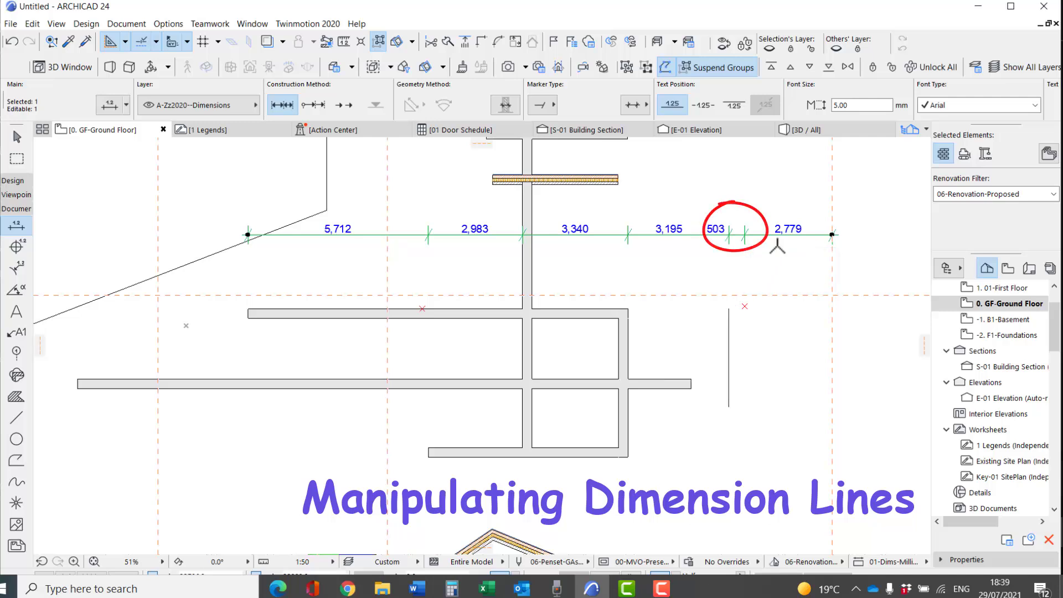
key(Escape)
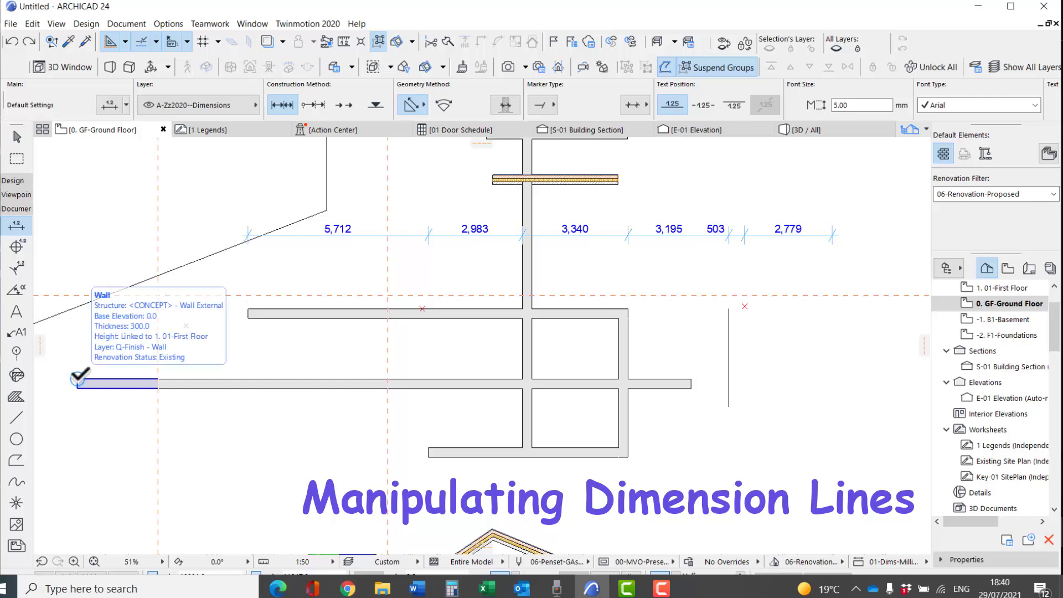
Step: Dimension the long horizontal wall from its left end to its right end, placing the dimension line just above the wall
click(78, 379)
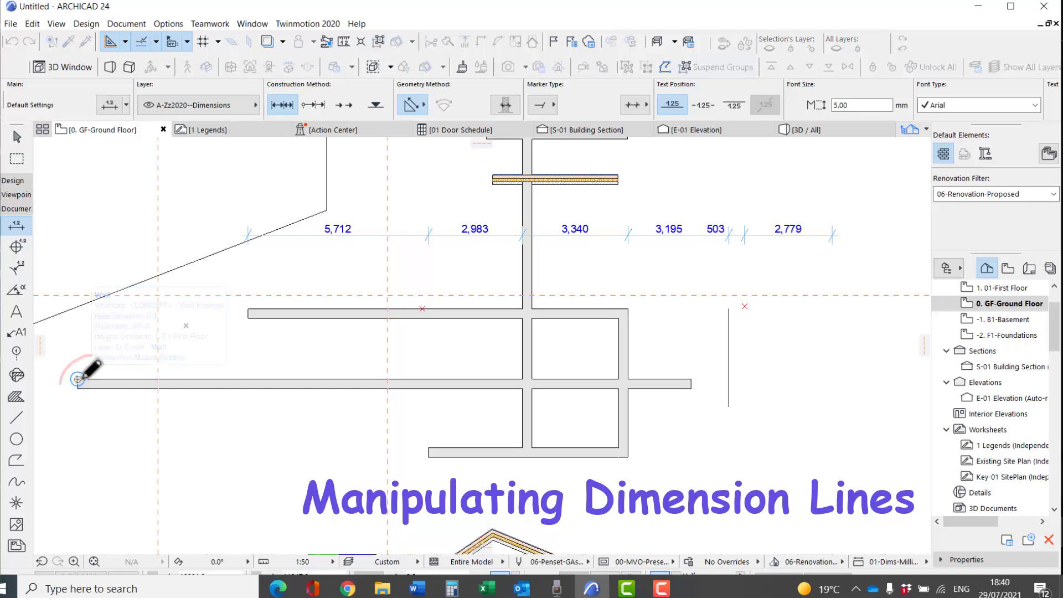
click(691, 379)
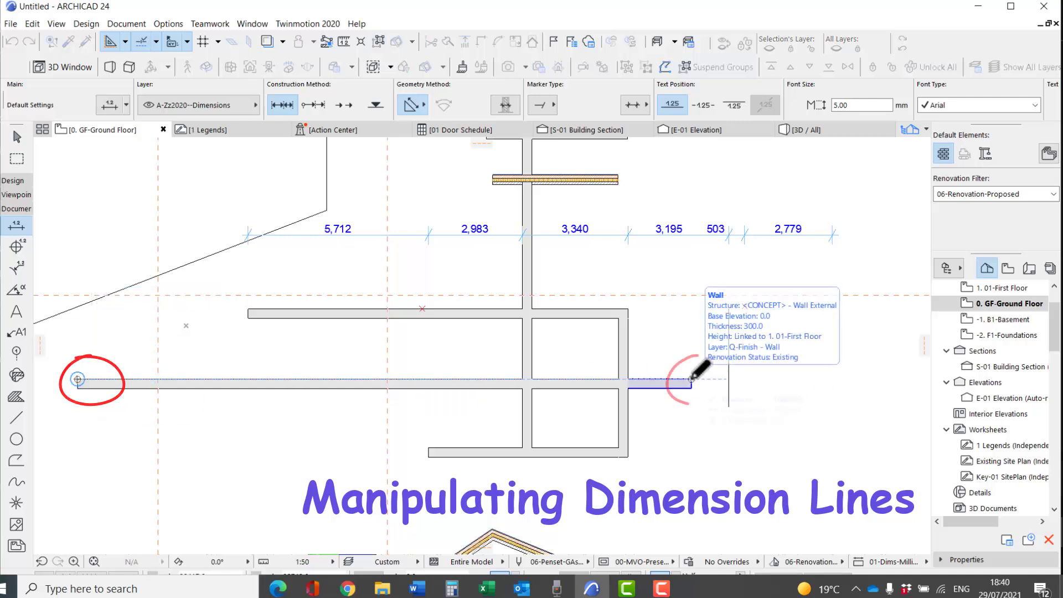
double_click(414, 347)
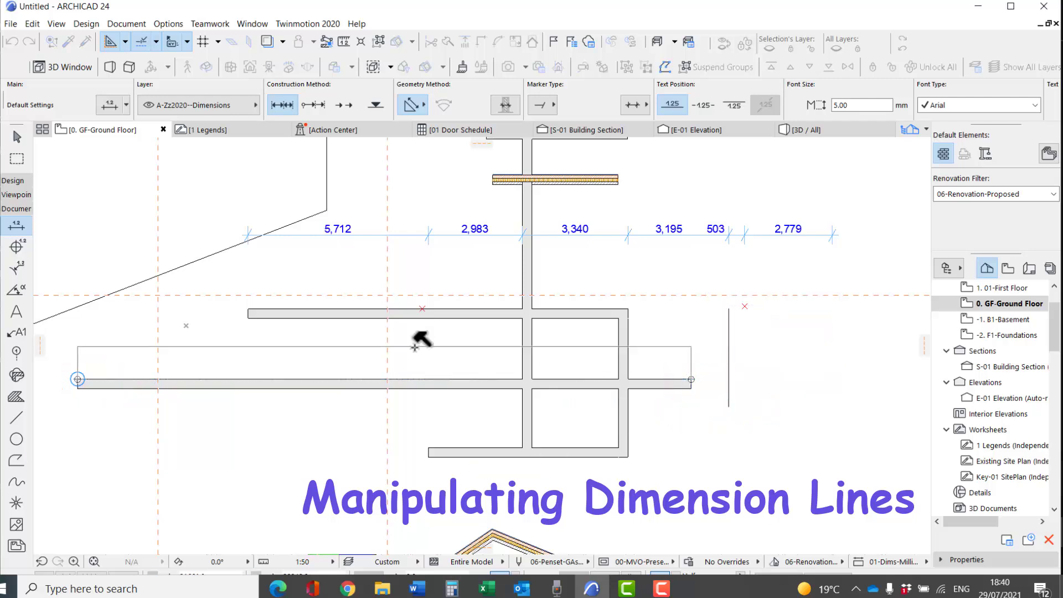
click(415, 349)
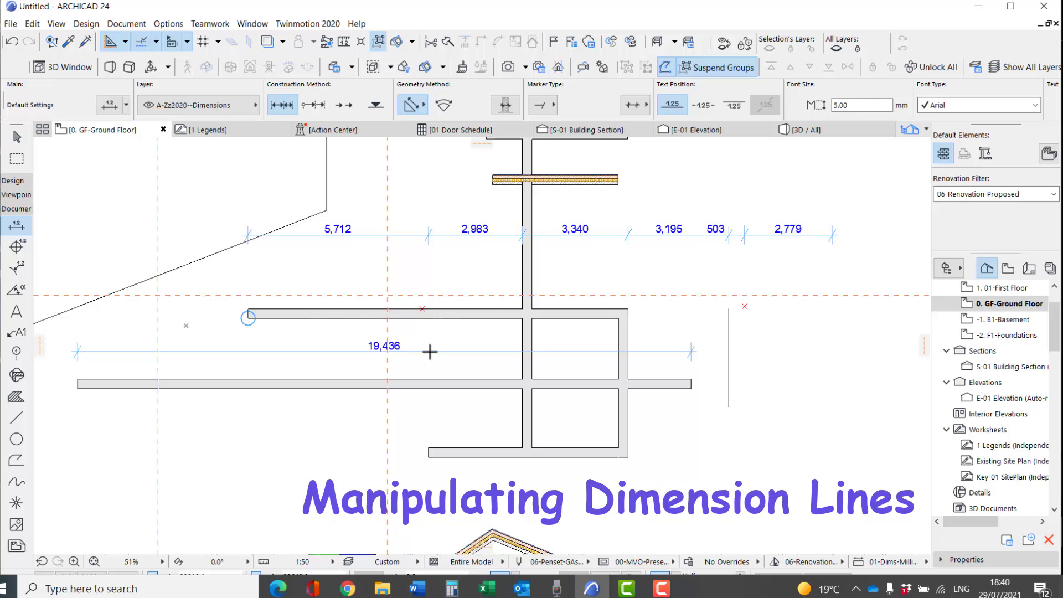
Step: Add the upper wall's left end, the lowest wall's left end, the central wall's left face and the right vertical wall's inner face to the new dimension line
click(430, 351)
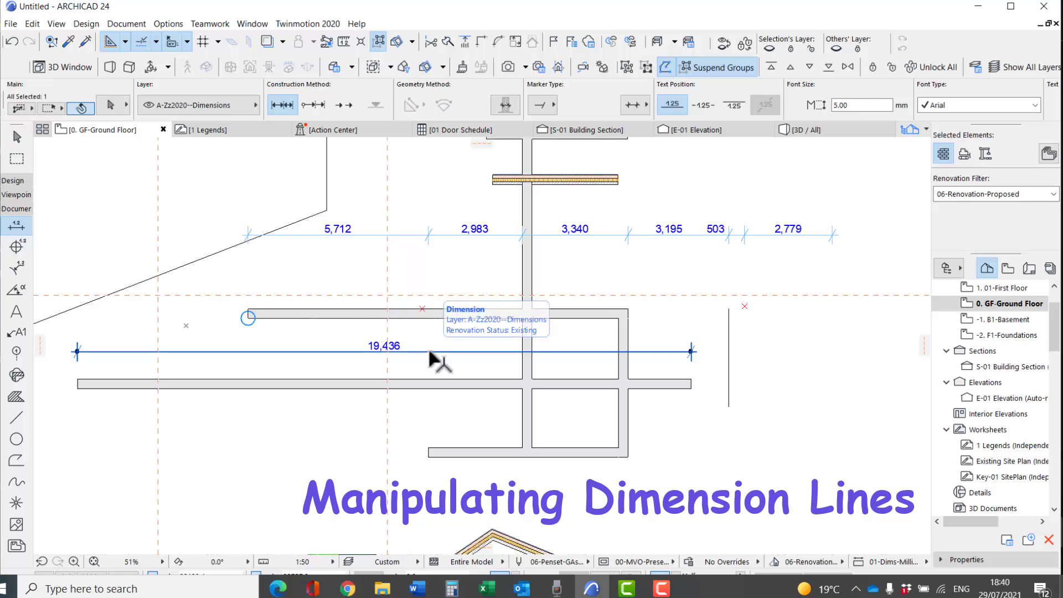
ctrl+click(248, 309)
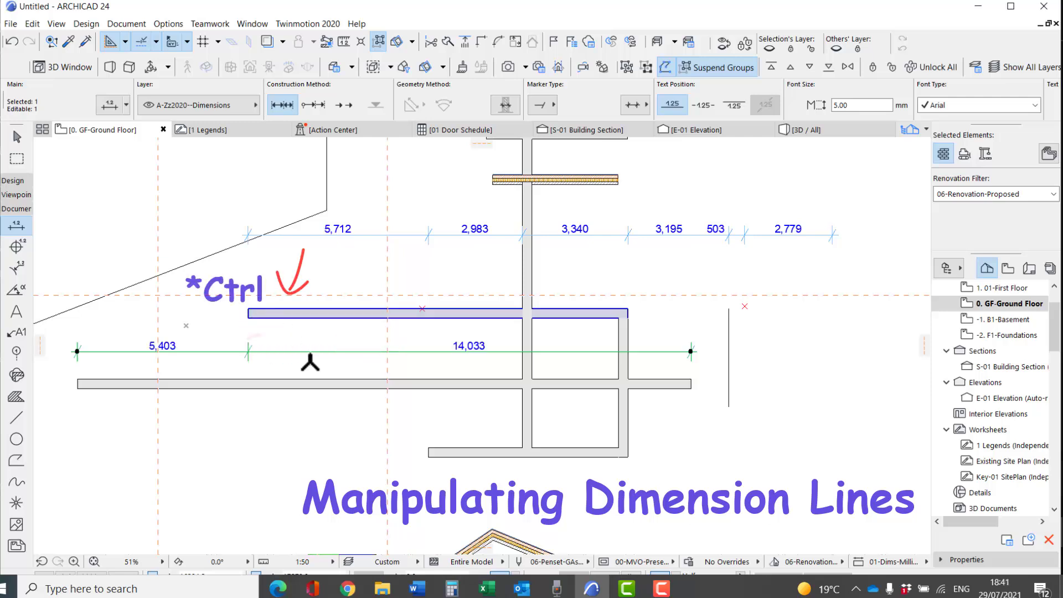
ctrl+click(428, 447)
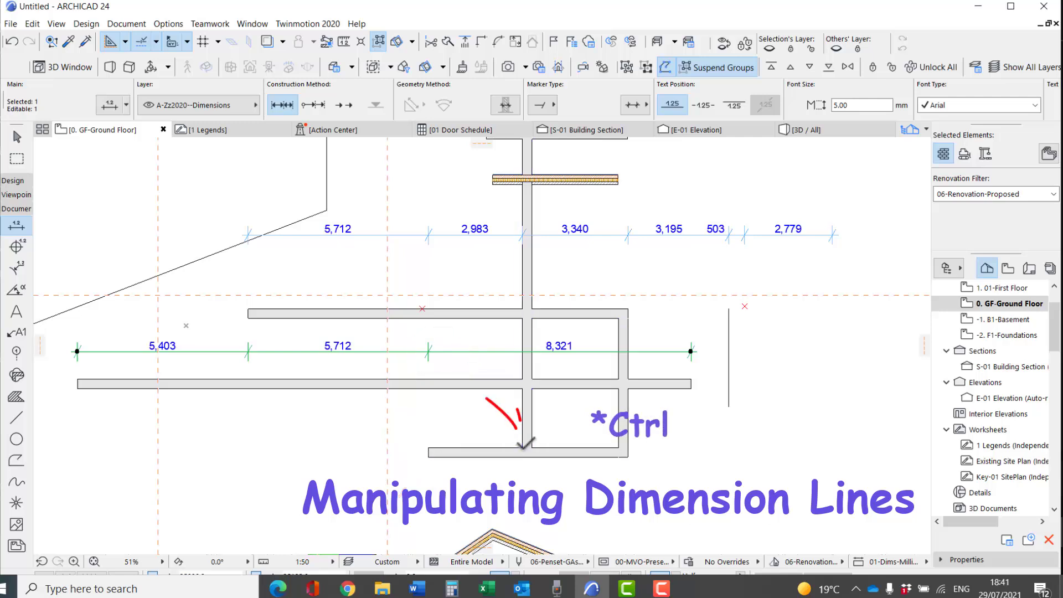
ctrl+click(523, 446)
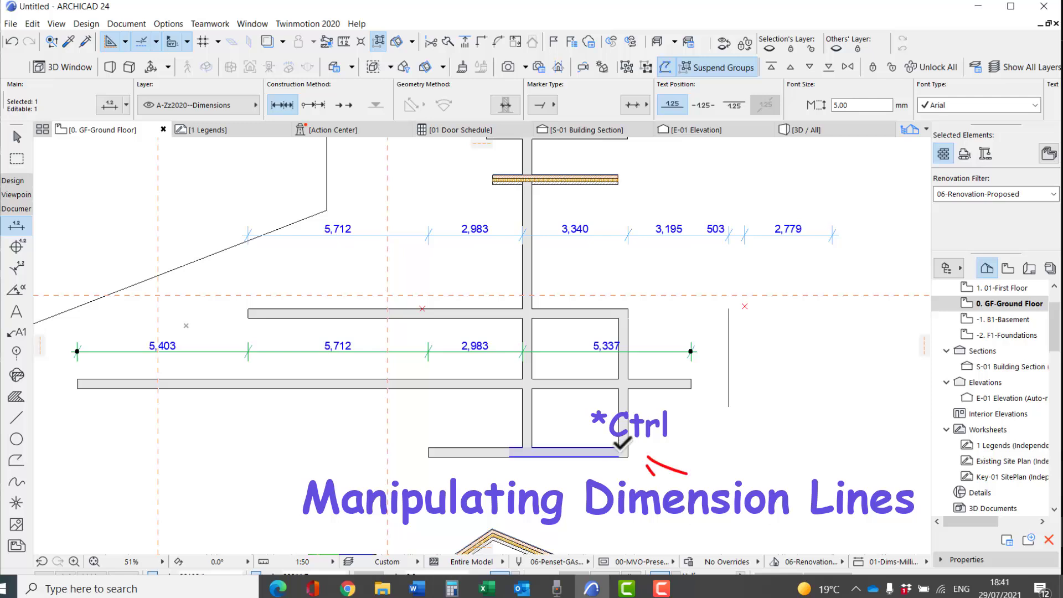
ctrl+click(620, 446)
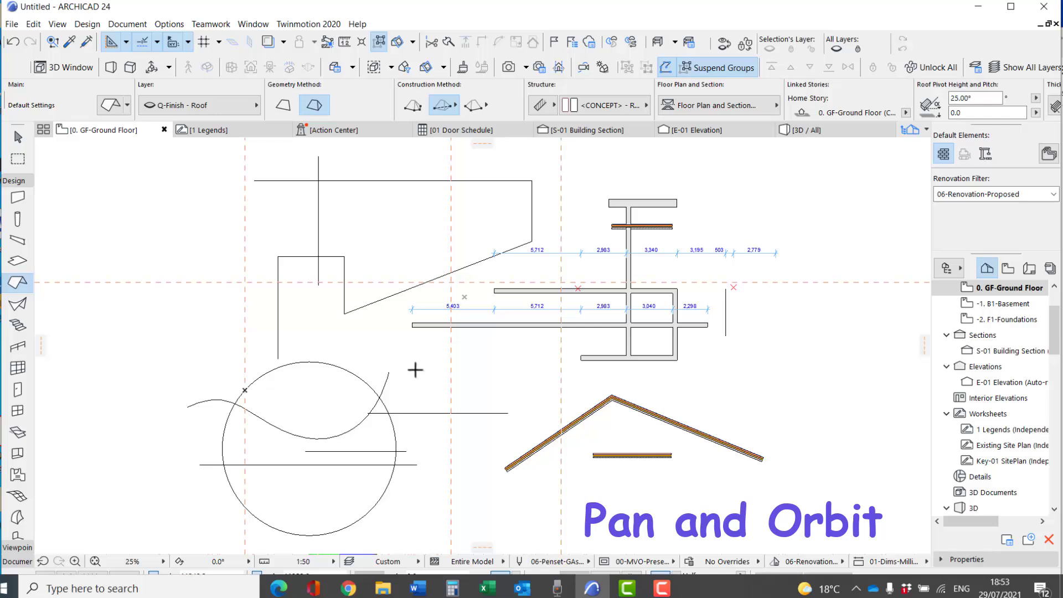
Step: Show the model in the 3D view, pan it, and orbit around the walls
right_click(421, 374)
click(466, 329)
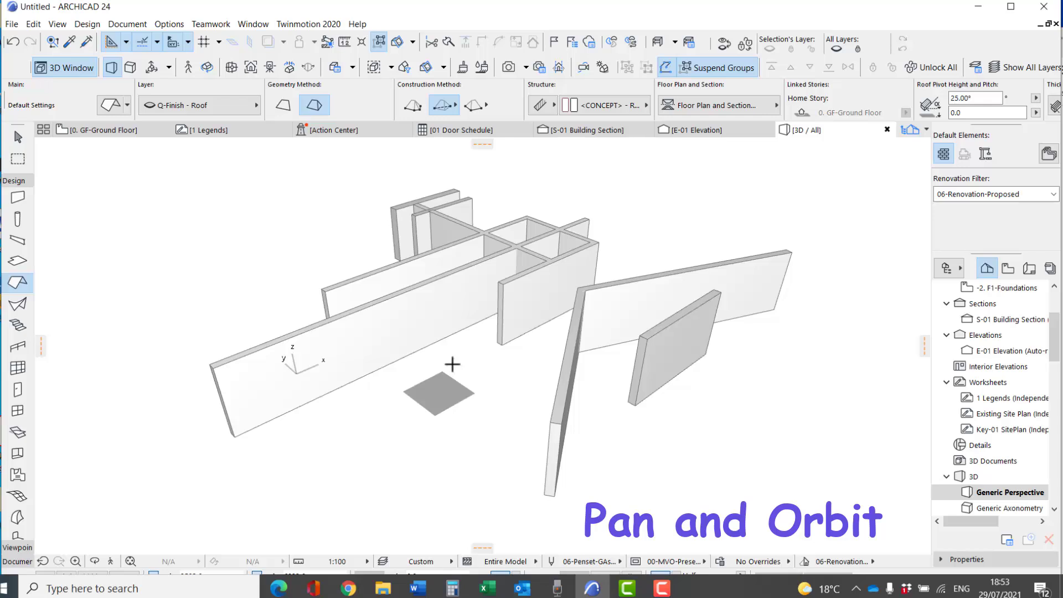
middle_drag(453, 364, 481, 389)
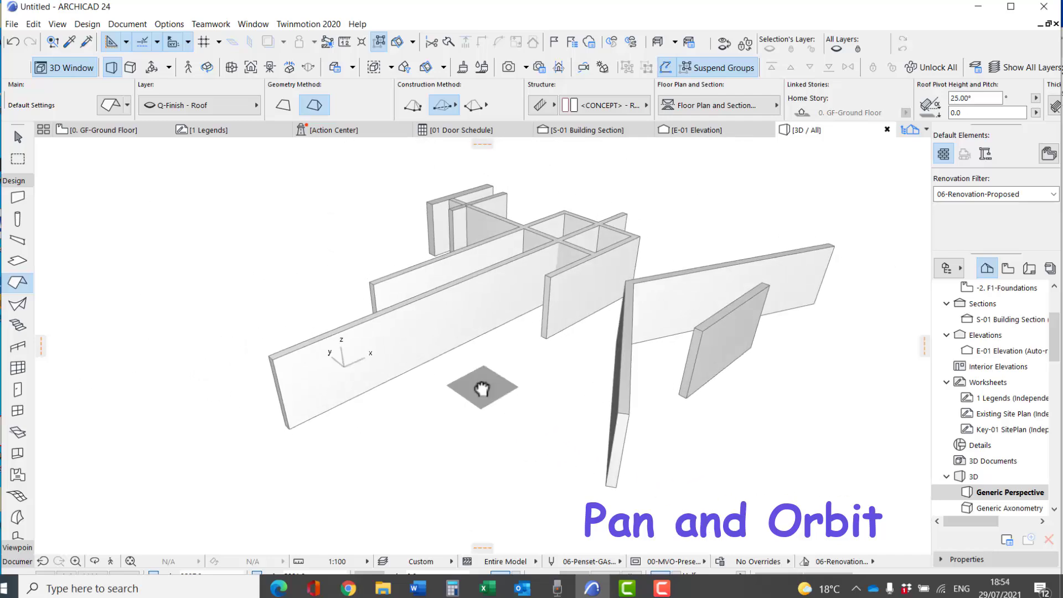
key(shift)
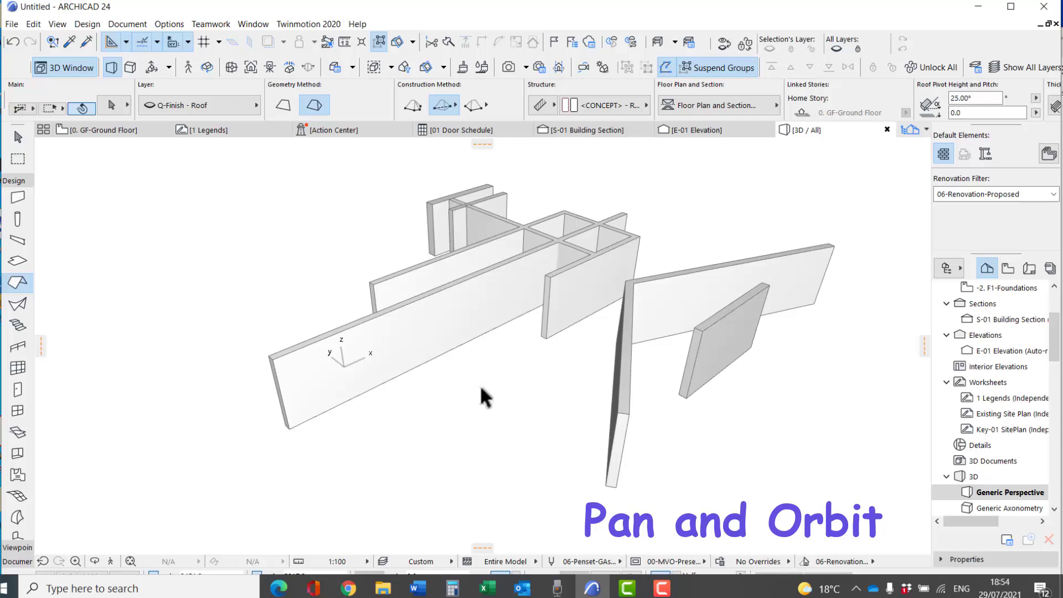
shift+middle_drag(480, 384, 508, 446)
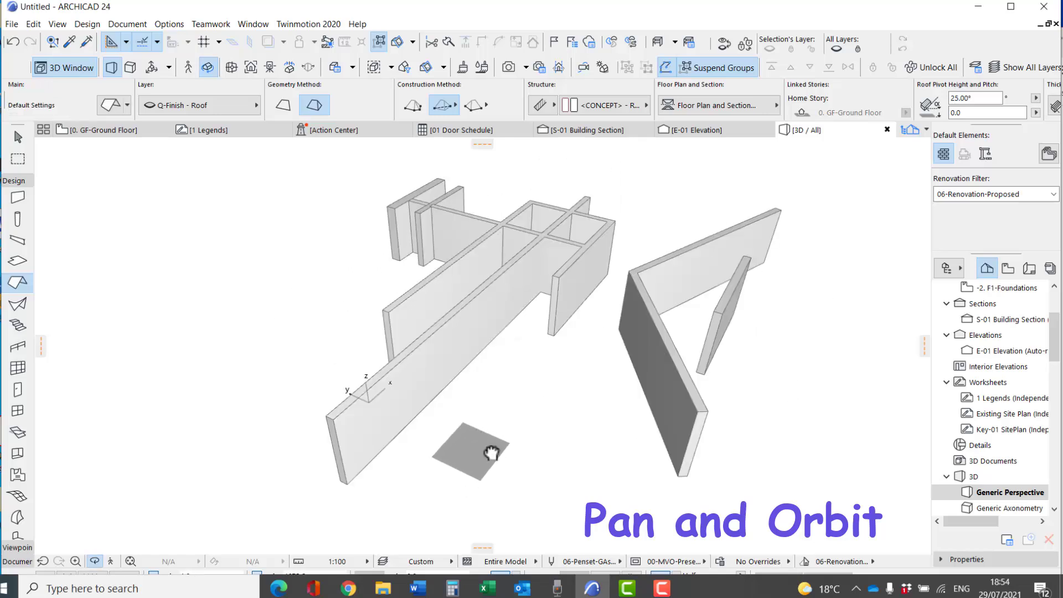
shift+middle_drag(491, 451, 439, 434)
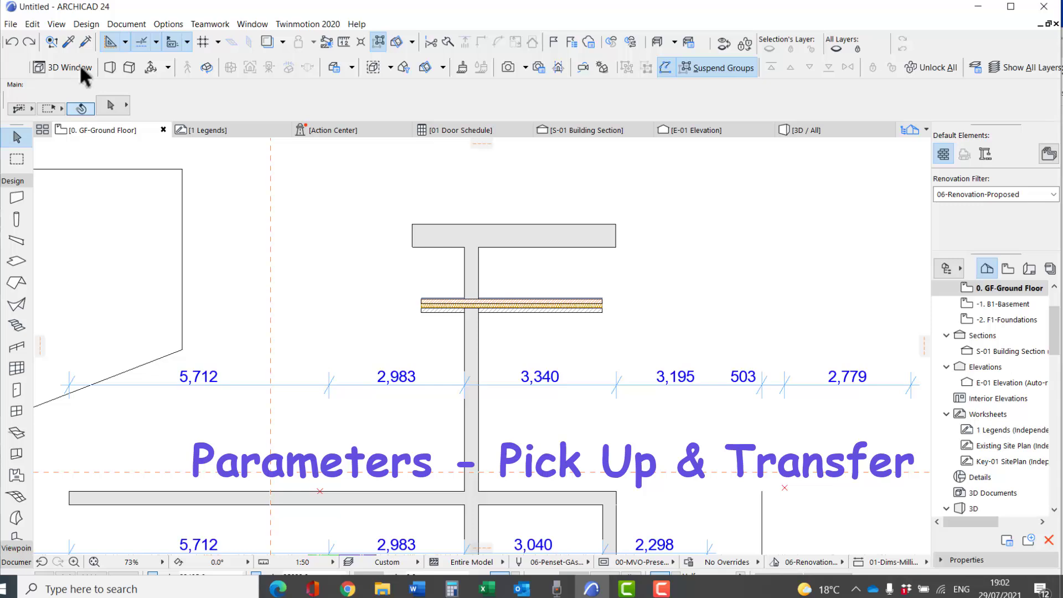
Step: Pick up the composite wall's settings and draw a matching horizontal wall about 2,892 mm long to the right of the thick top wall
key(alt)
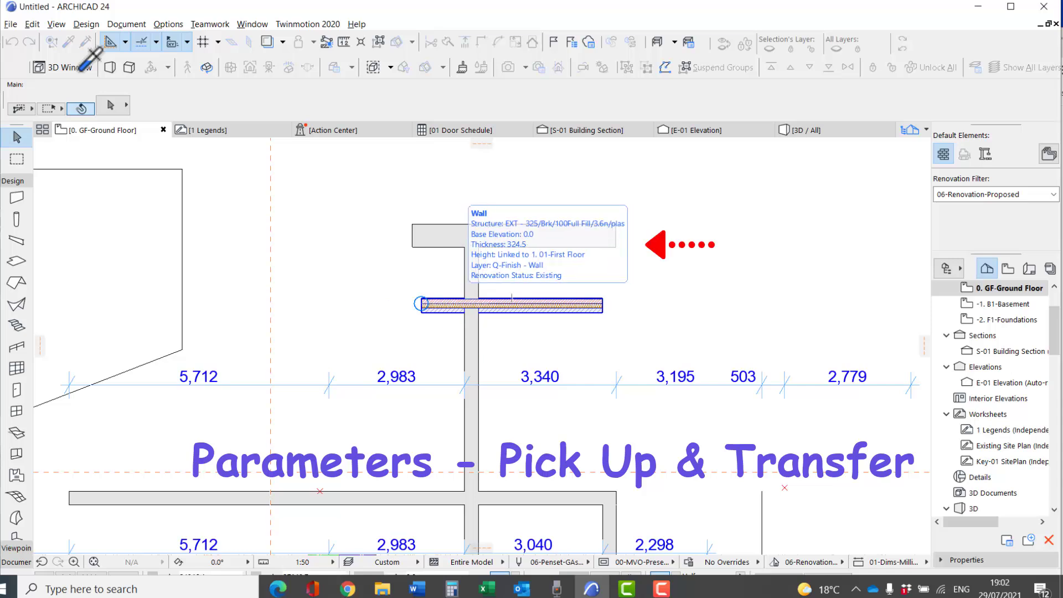
alt+click(443, 305)
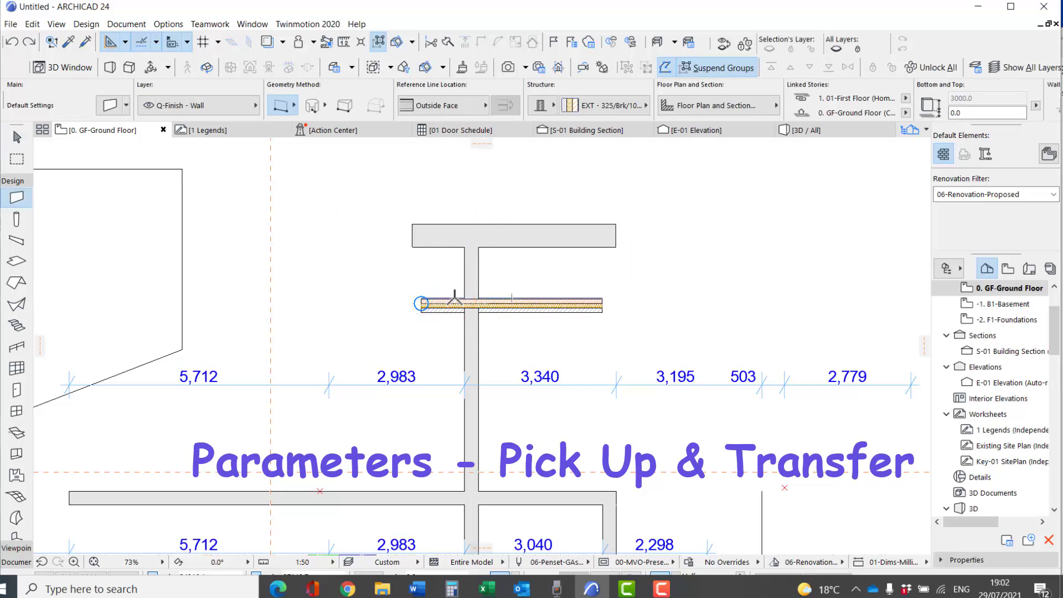
click(668, 271)
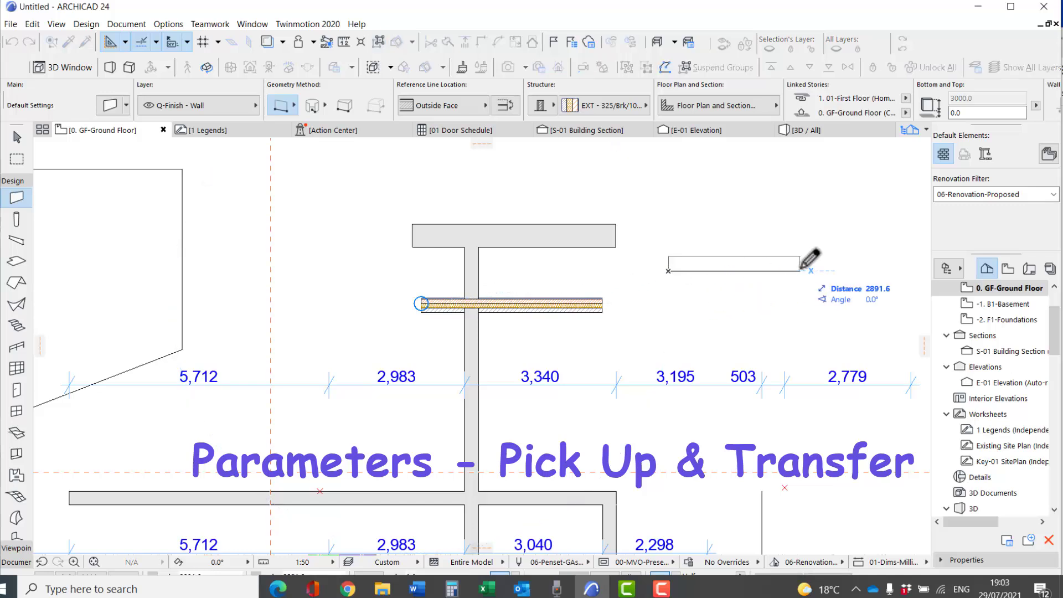
click(799, 264)
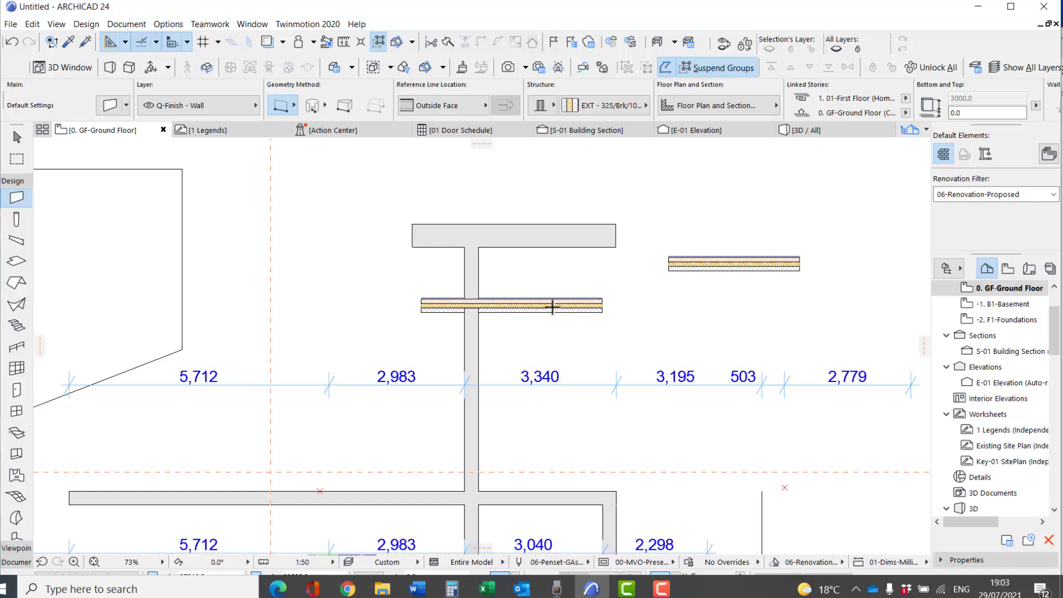
Step: Transfer all settings of the composite wall to the thick top wall
key(ctrl+alt)
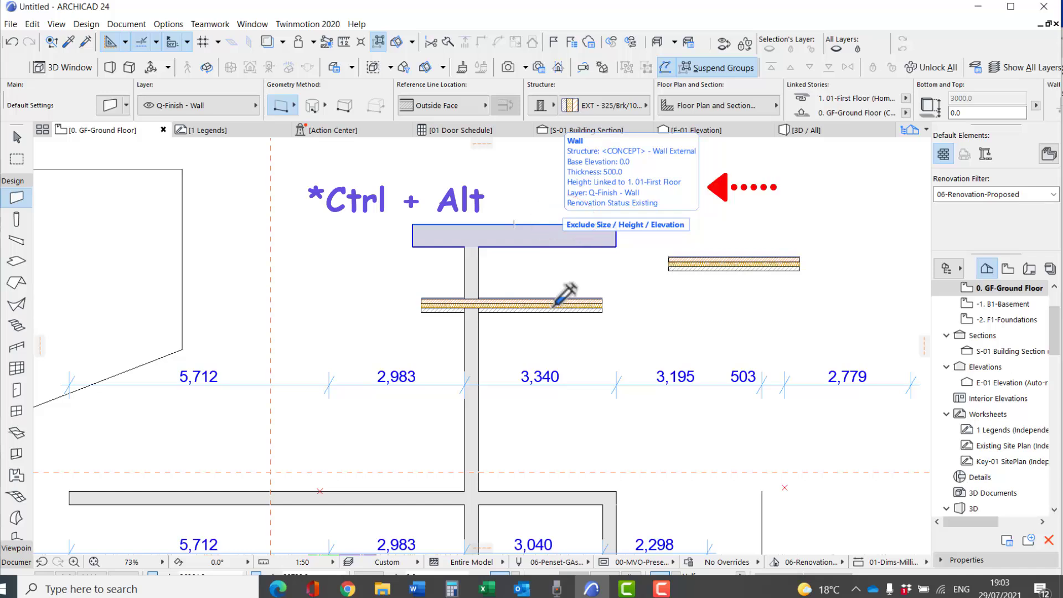
ctrl+alt+right_click(553, 308)
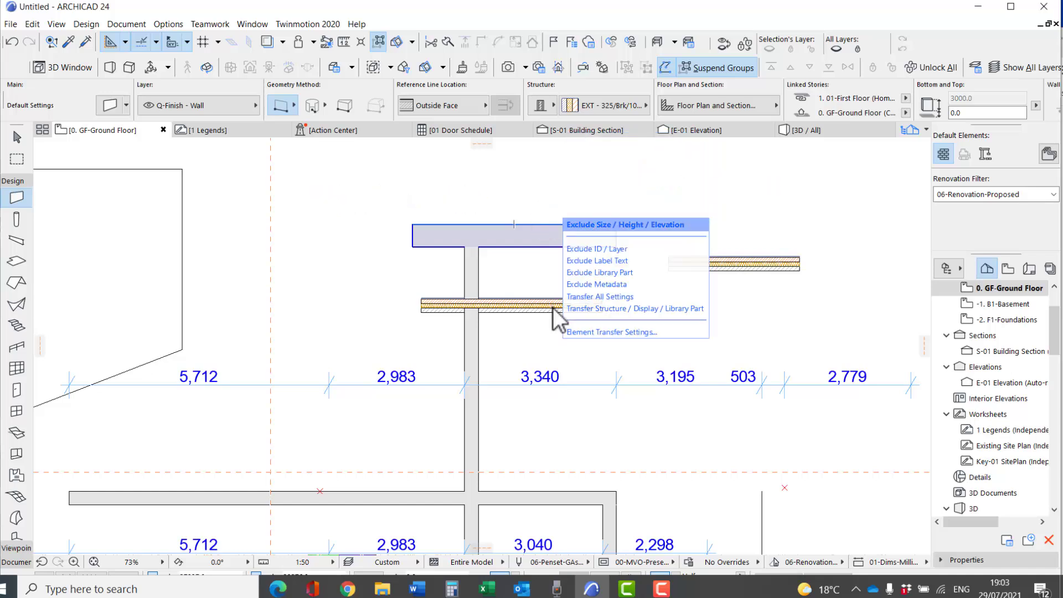
click(596, 296)
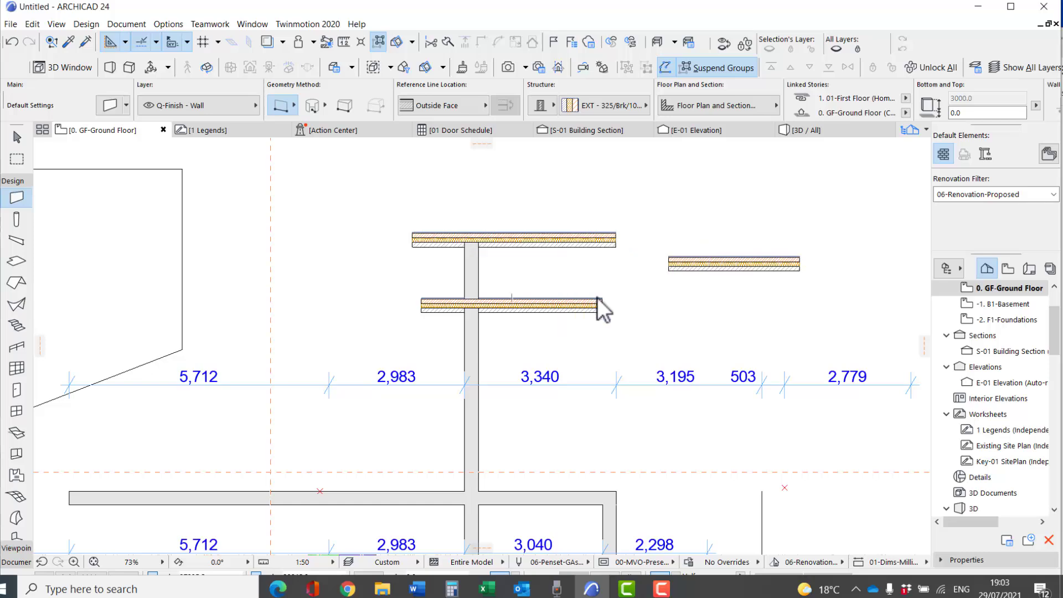